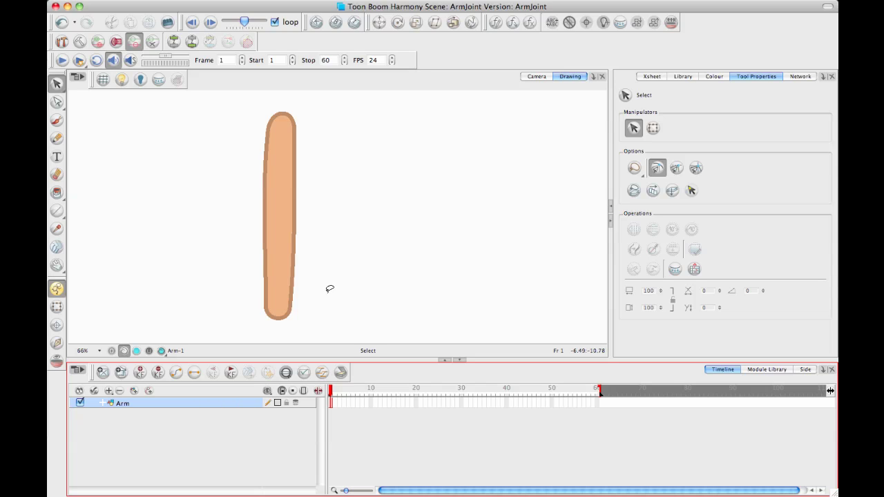
# - With the Cutter tool, lasso the lower half of the arm, redoing the first attempt
pyautogui.click(55, 101)
pyautogui.click(57, 84)
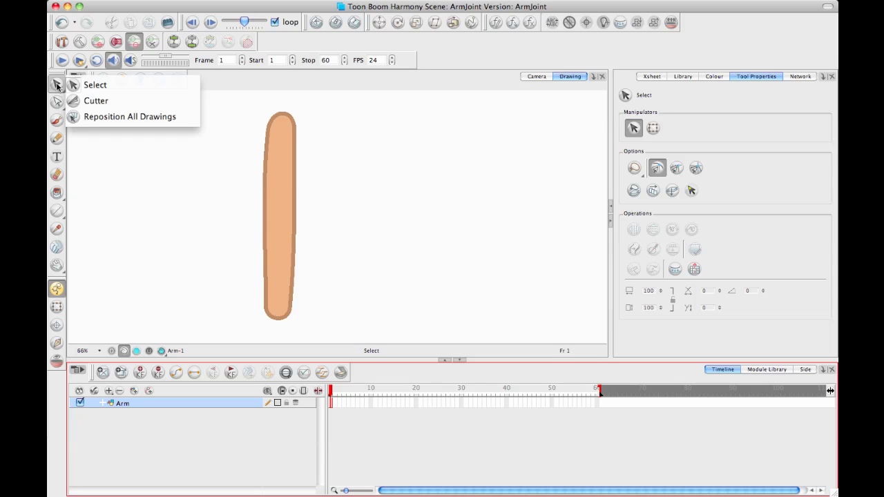
pyautogui.click(122, 103)
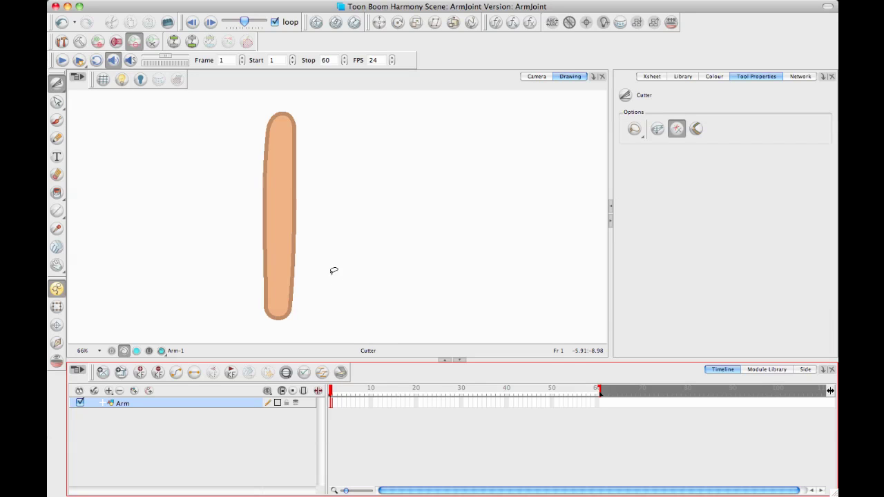
pyautogui.moveTo(329, 255); pyautogui.dragTo(338, 245)
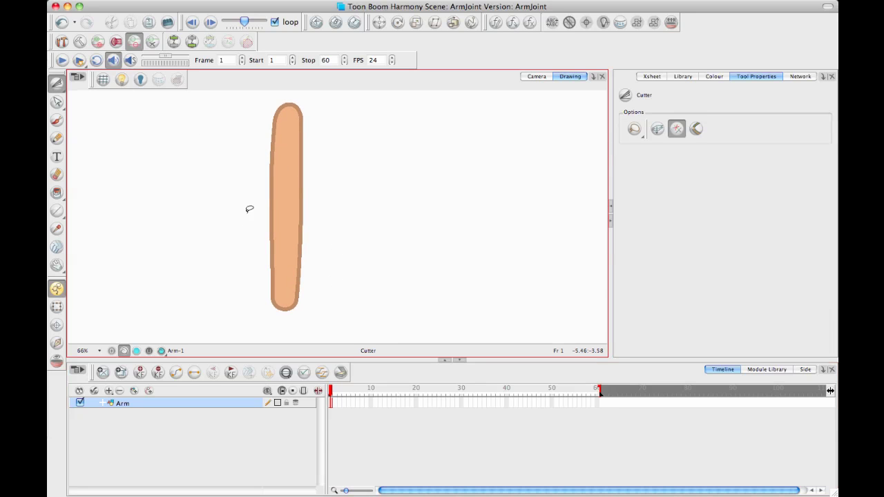
pyautogui.moveTo(258, 202)
pyautogui.mouseDown()
pyautogui.moveTo(235, 324)
pyautogui.moveTo(297, 344)
pyautogui.moveTo(358, 288)
pyautogui.moveTo(352, 223)
pyautogui.moveTo(318, 195)
pyautogui.mouseUp()
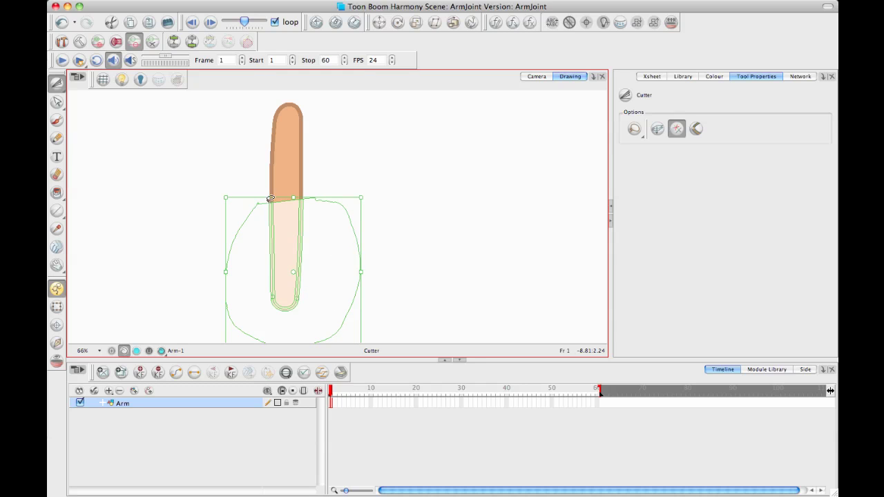
pyautogui.click(328, 178)
pyautogui.moveTo(265, 199)
pyautogui.mouseDown()
pyautogui.moveTo(325, 341)
pyautogui.moveTo(340, 252)
pyautogui.moveTo(310, 199)
pyautogui.mouseUp()
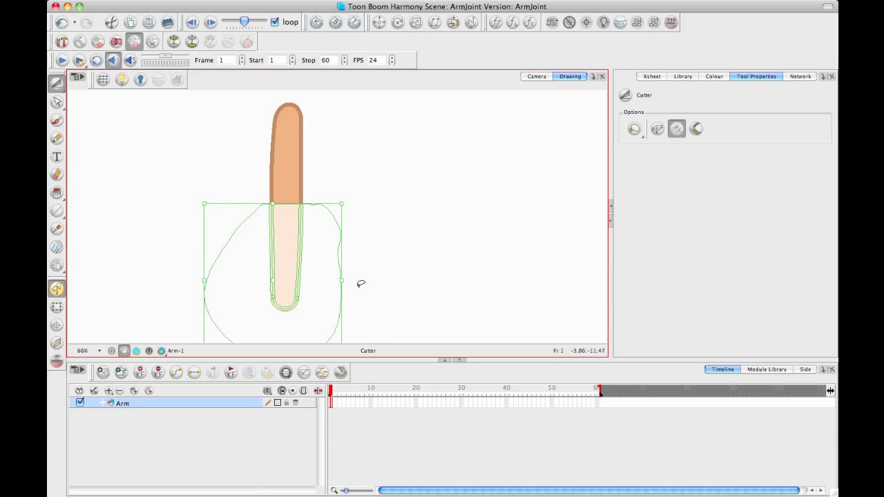
# - Cut the lower arm piece and paste it into a new drawing layer
pyautogui.hotkey('ctrl', 'x')
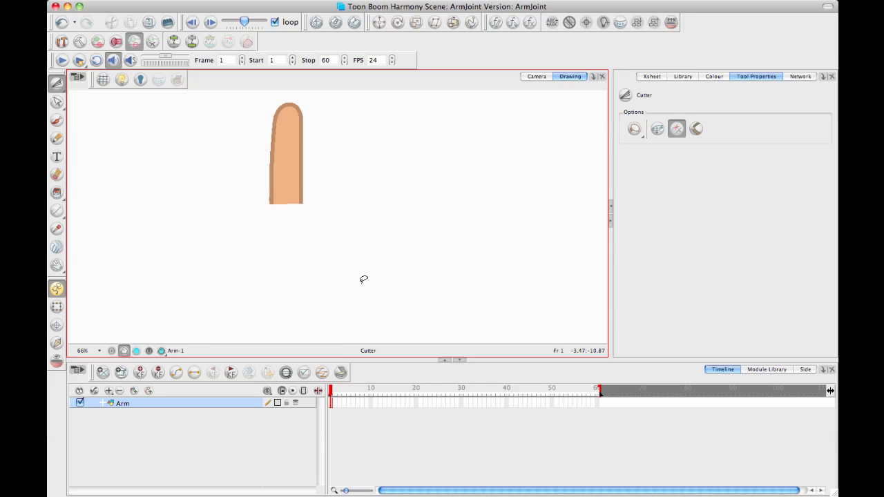
pyautogui.click(134, 391)
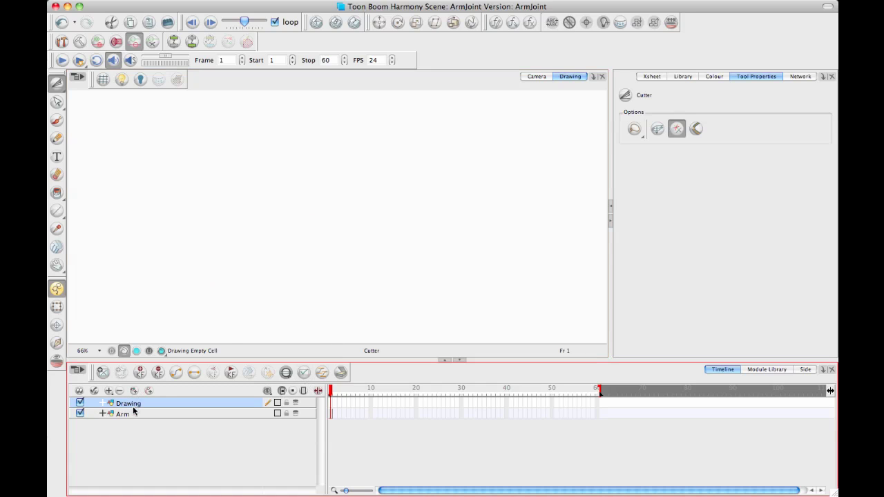
pyautogui.hotkey('ctrl', 'v')
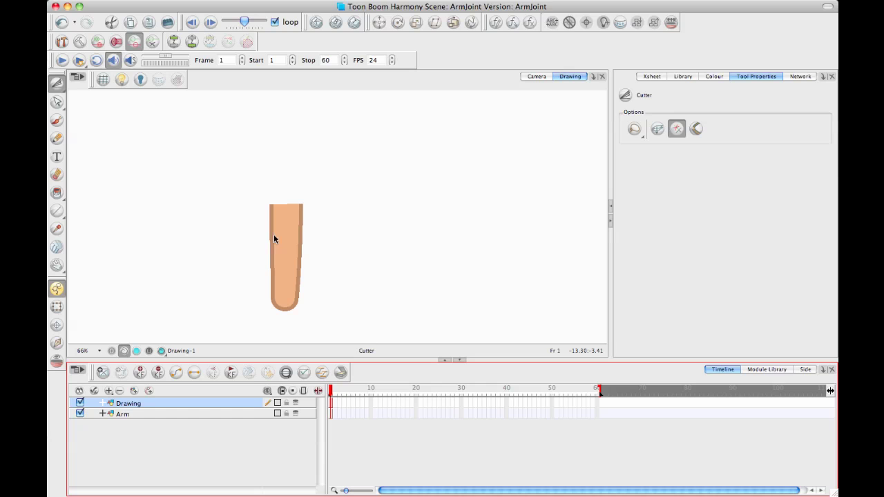
pyautogui.click(114, 2)
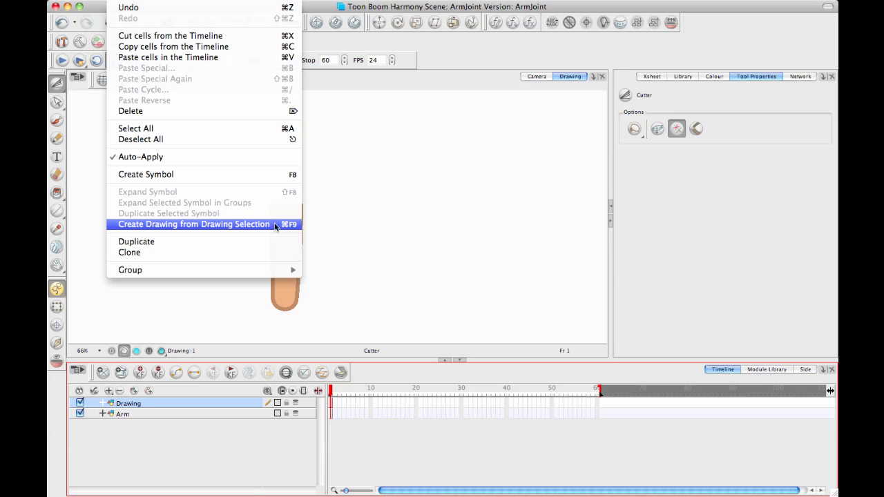
# - Close the Edit menu and rename the new Drawing layer to 'LowerArm'
pyautogui.click(411, 236)
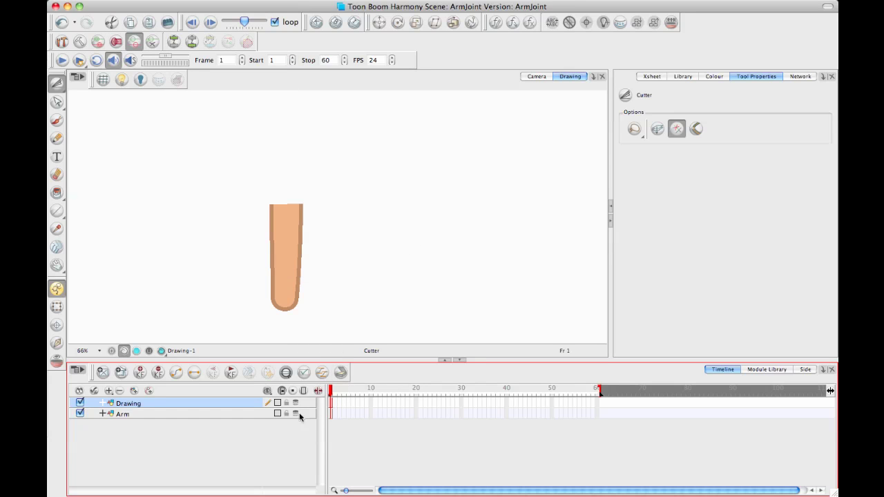
pyautogui.doubleClick(142, 406)
pyautogui.write('LowerArm')
pyautogui.press('Return')
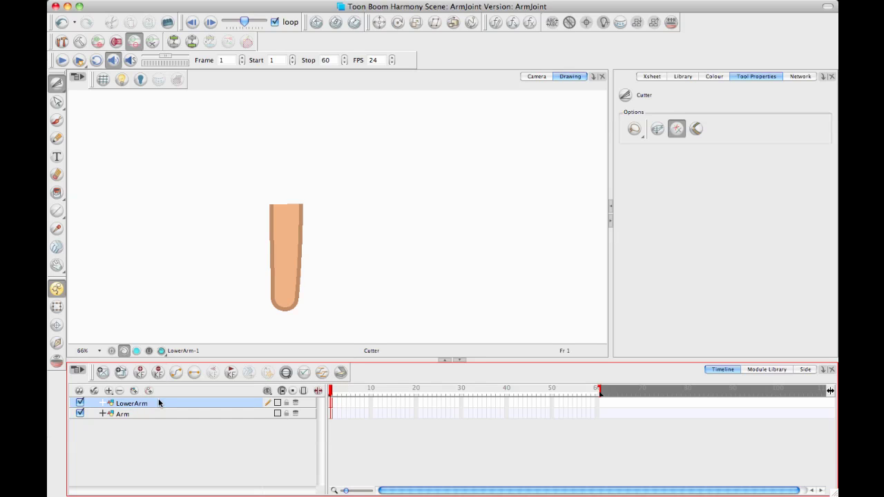
# - Rename the Arm layer to 'UpperArm'
pyautogui.click(122, 414)
pyautogui.doubleClick(122, 418)
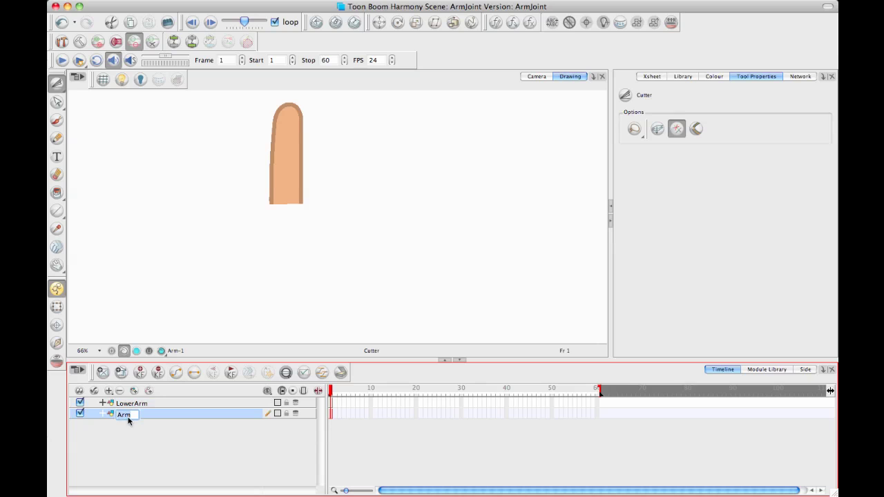
pyautogui.write('Upp')
pyautogui.write('erArm')
pyautogui.press('Return')
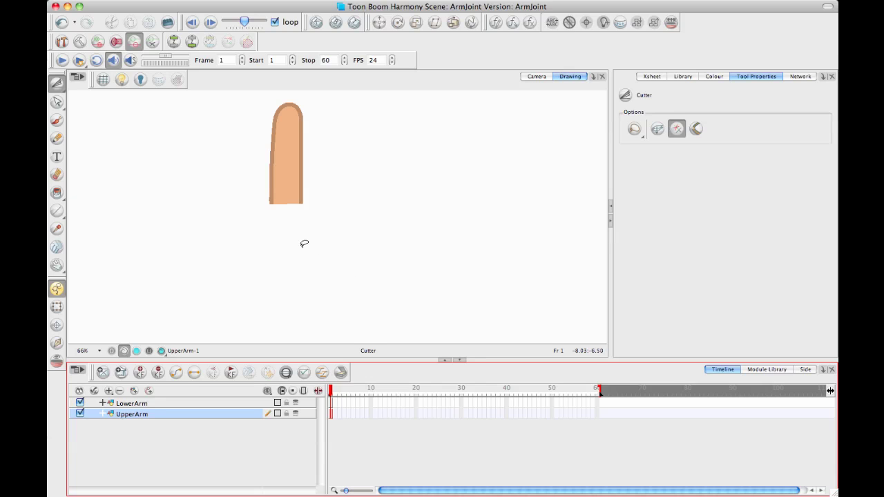
# - With the Ellipse tool, zoom in on the arm's end and draw a trial ring, then undo it
pyautogui.click(54, 217)
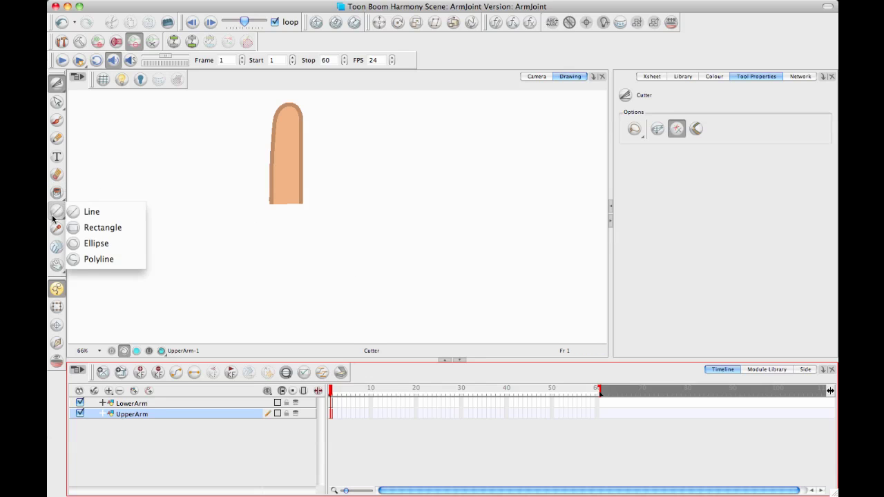
pyautogui.click(98, 243)
pyautogui.scroll(6, 266, 225)
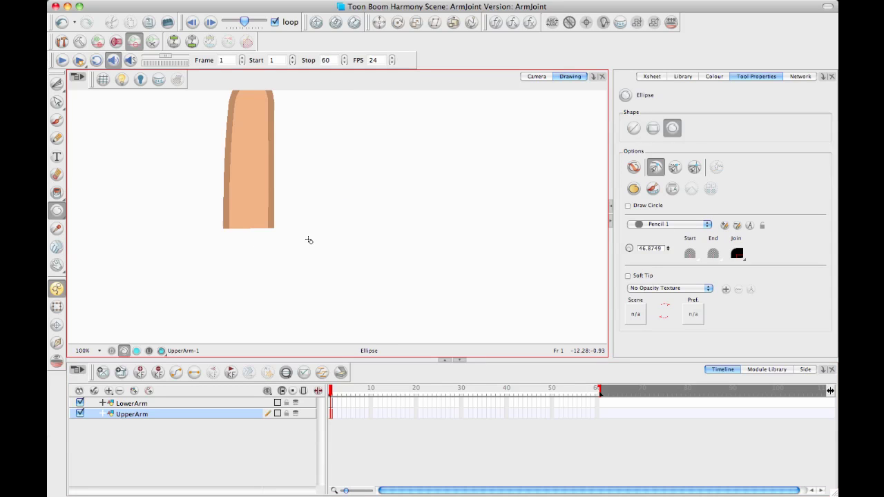
pyautogui.hscroll(2, 249, 232)
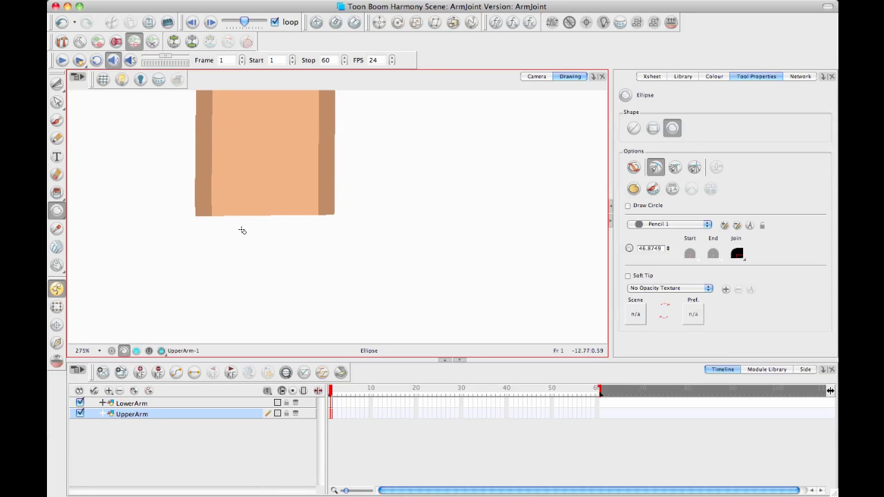
pyautogui.scroll(3, 293, 248)
pyautogui.scroll(1, 305, 249)
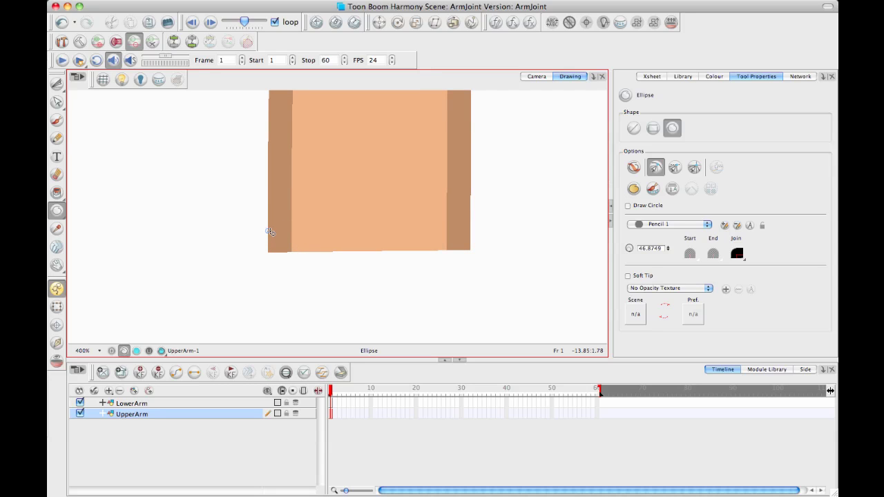
pyautogui.press('o')
pyautogui.scroll(-3, 346, 264)
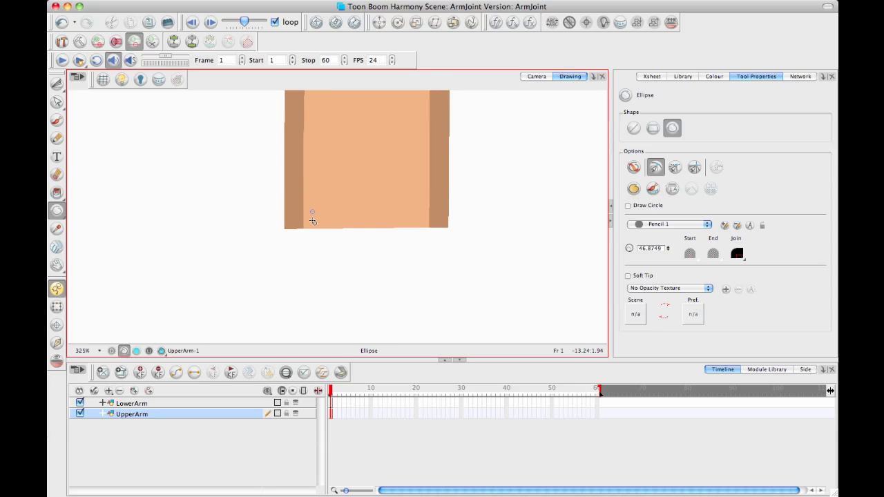
pyautogui.moveTo(289, 170)
pyautogui.mouseDown()
pyautogui.moveTo(365, 267)
pyautogui.moveTo(447, 322)
pyautogui.moveTo(439, 313)
pyautogui.mouseUp()
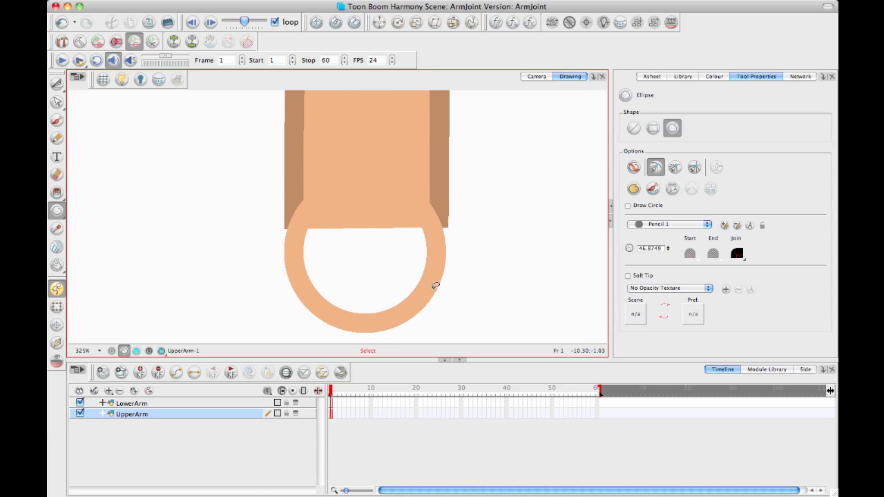
pyautogui.press('super+z')
# - Sample the outline brown and draw a brown ring over the upper arm's bottom end
pyautogui.press('d')
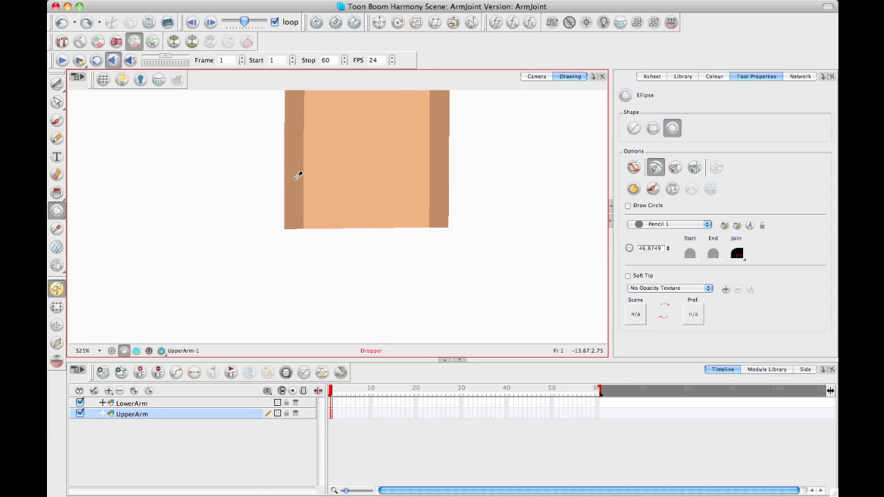
pyautogui.click(295, 173)
pyautogui.moveTo(292, 206); pyautogui.dragTo(452, 310)
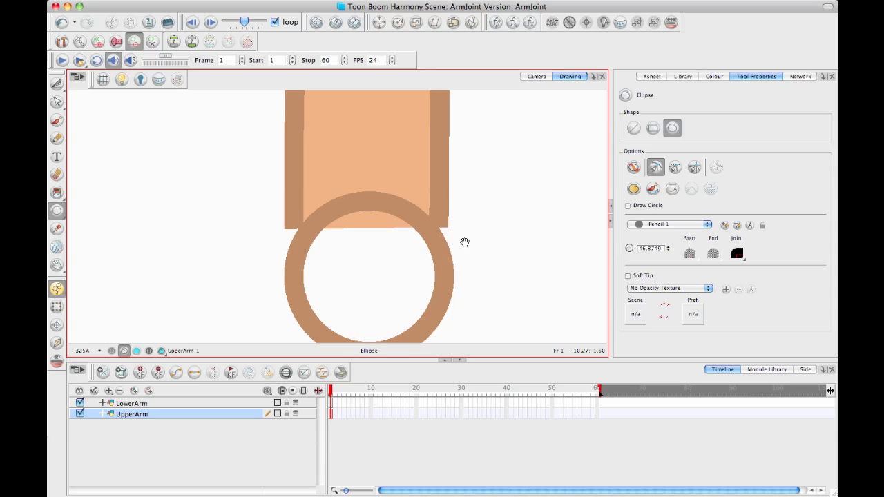
pyautogui.moveTo(458, 242); pyautogui.dragTo(465, 205)
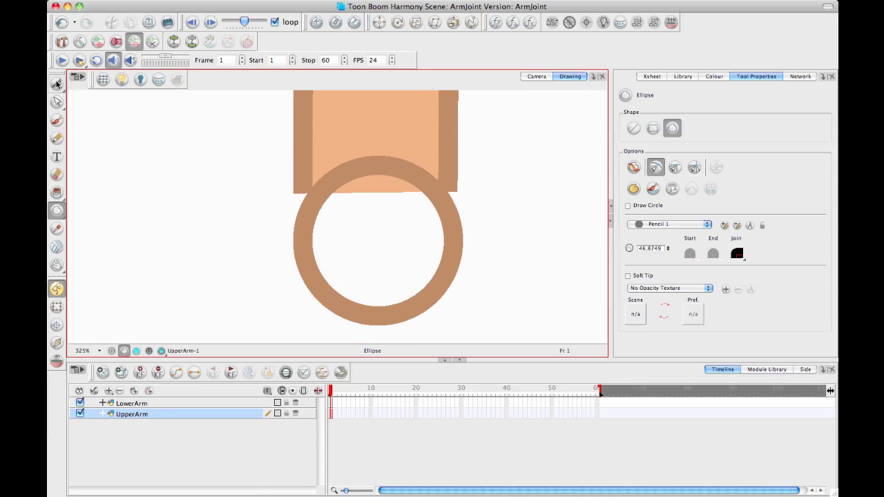
pyautogui.moveTo(56, 83); pyautogui.dragTo(85, 87)
pyautogui.click(458, 224)
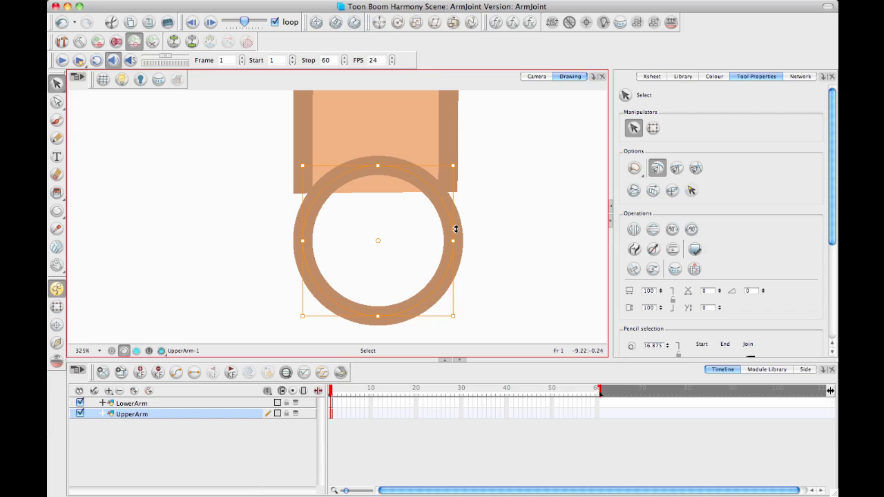
# - Nudge the ring upward and shrink it slightly so it straddles the arm's cut end
pyautogui.press('Up')
pyautogui.press('Up')
pyautogui.press('Up')
pyautogui.press('Up')
pyautogui.press('Up')
pyautogui.press('Up')
pyautogui.press('Up')
pyautogui.press('Up')
pyautogui.press('Up')
pyautogui.press('Up')
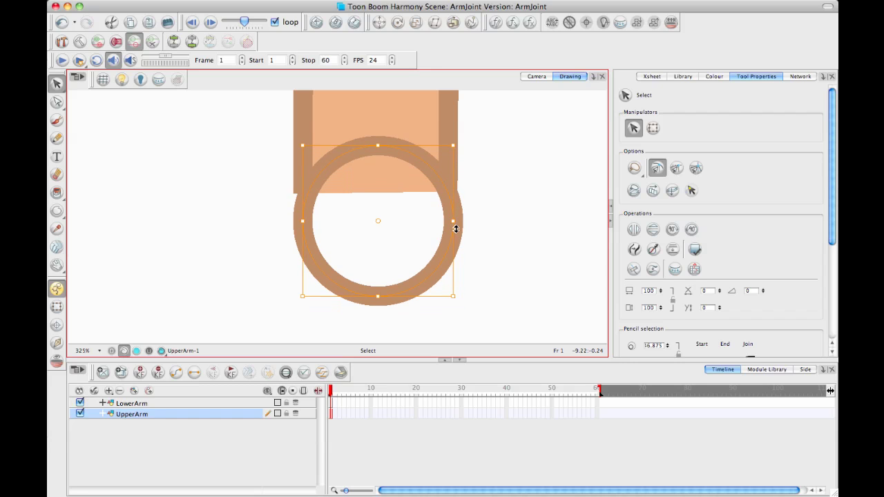
pyautogui.press('Up')
pyautogui.press('Up')
pyautogui.press('Up')
pyautogui.press('Up')
pyautogui.press('Up')
pyautogui.press('Up')
pyautogui.press('Up')
pyautogui.press('Up')
pyautogui.press('Up')
pyautogui.press('Up')
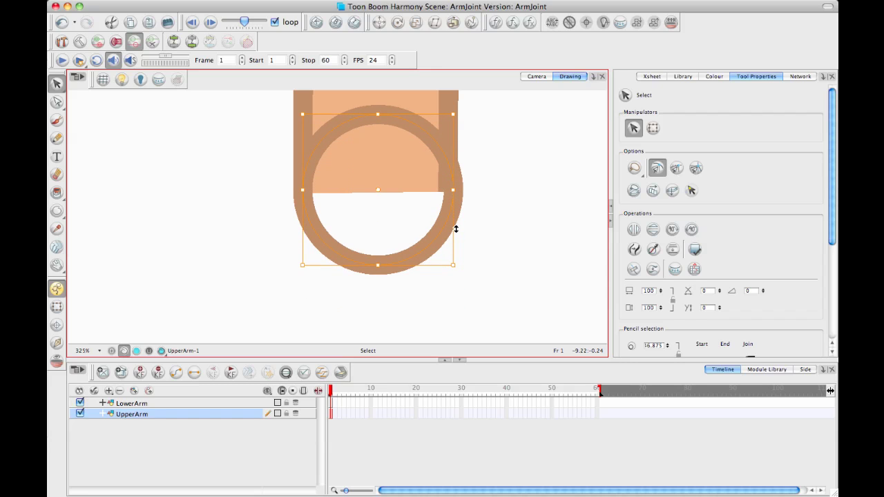
pyautogui.press('Up')
pyautogui.press('Up')
pyautogui.press('Down')
pyautogui.press('Down')
pyautogui.press('Down')
pyautogui.press('Down')
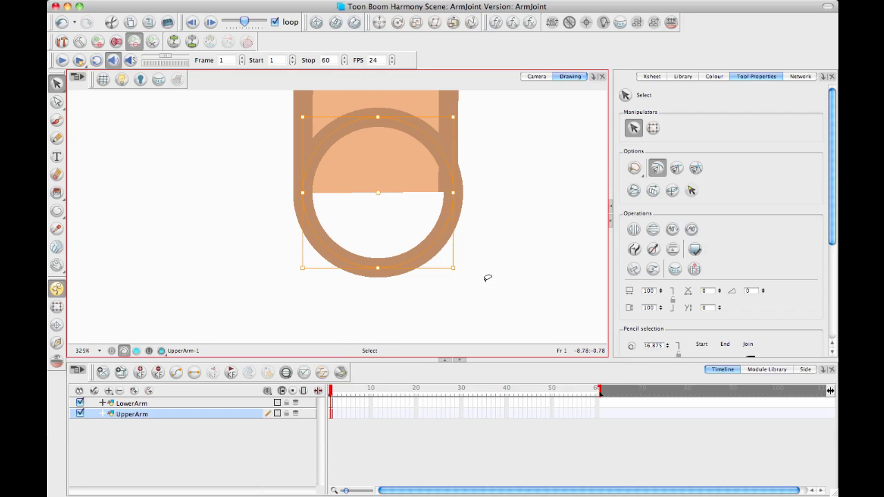
pyautogui.moveTo(456, 266); pyautogui.dragTo(453, 264)
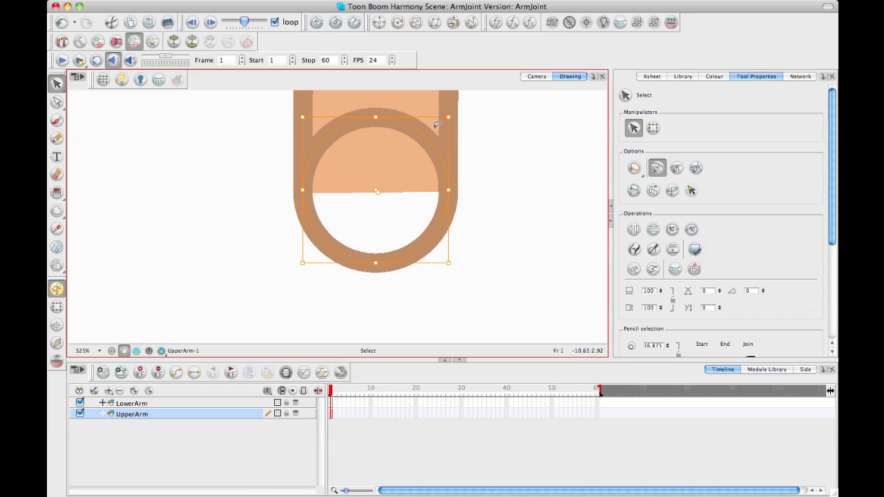
pyautogui.moveTo(437, 126); pyautogui.dragTo(436, 125)
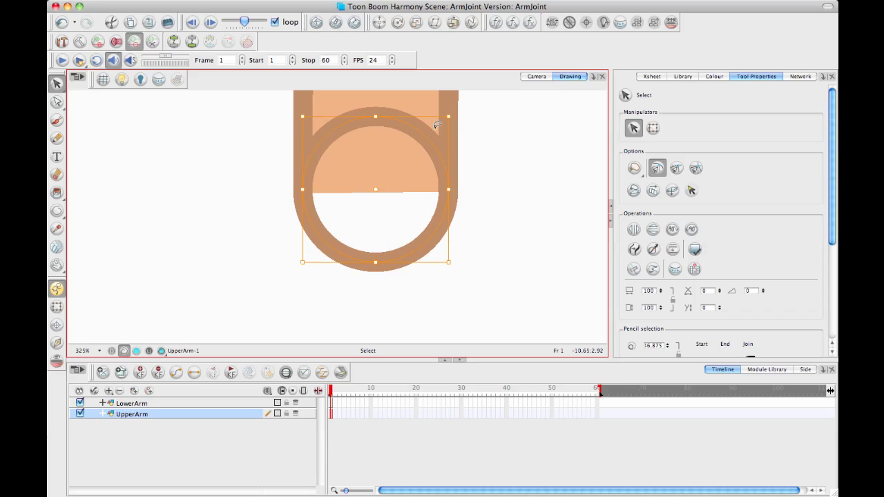
pyautogui.click(408, 266)
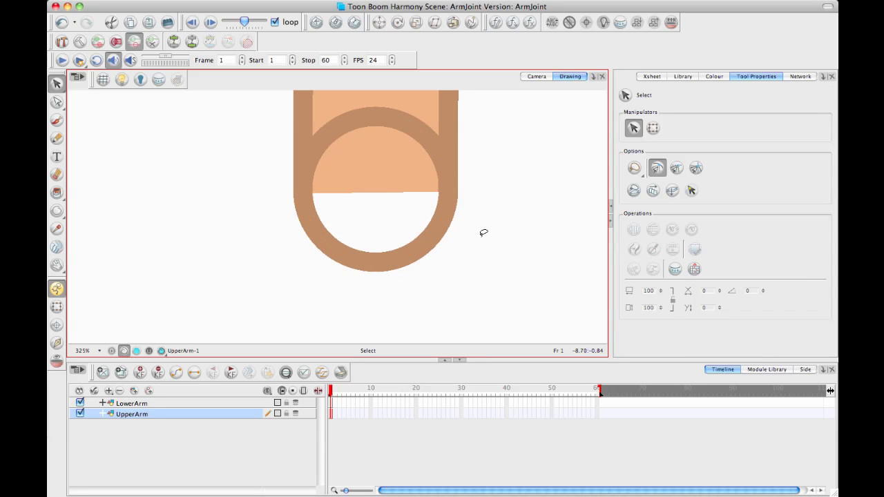
# - Zoom out to show the whole arm and select the elbow circle at its bottom
pyautogui.moveTo(484, 233); pyautogui.dragTo(477, 269)
pyautogui.scroll(-2, 470, 263)
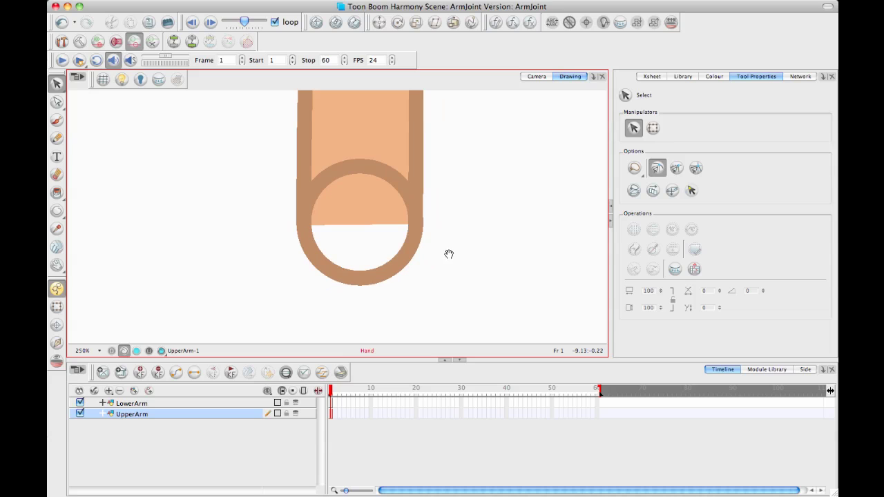
pyautogui.scroll(-3, 449, 254)
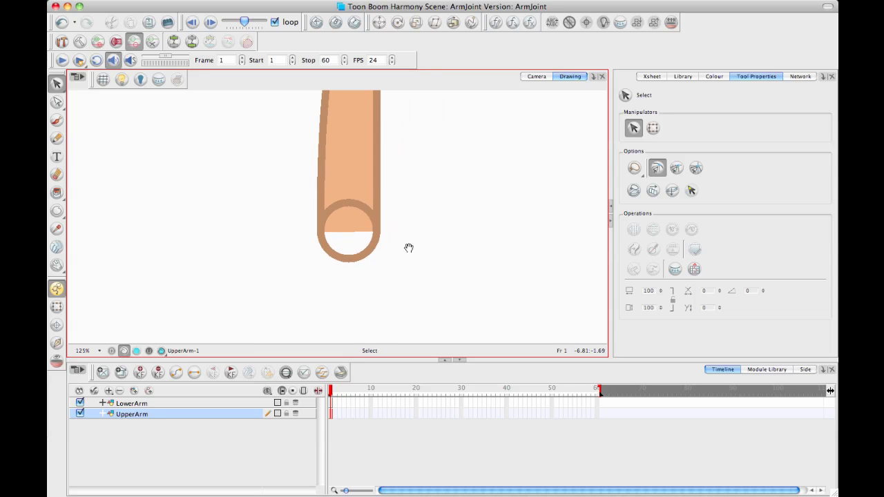
pyautogui.scroll(-1, 409, 263)
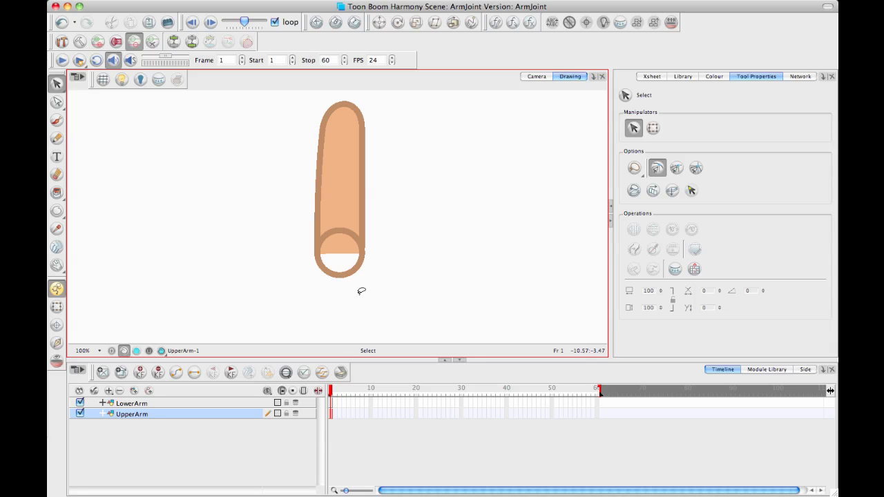
pyautogui.moveTo(358, 295)
pyautogui.mouseDown()
pyautogui.moveTo(340, 308)
pyautogui.moveTo(359, 297)
pyautogui.mouseUp()
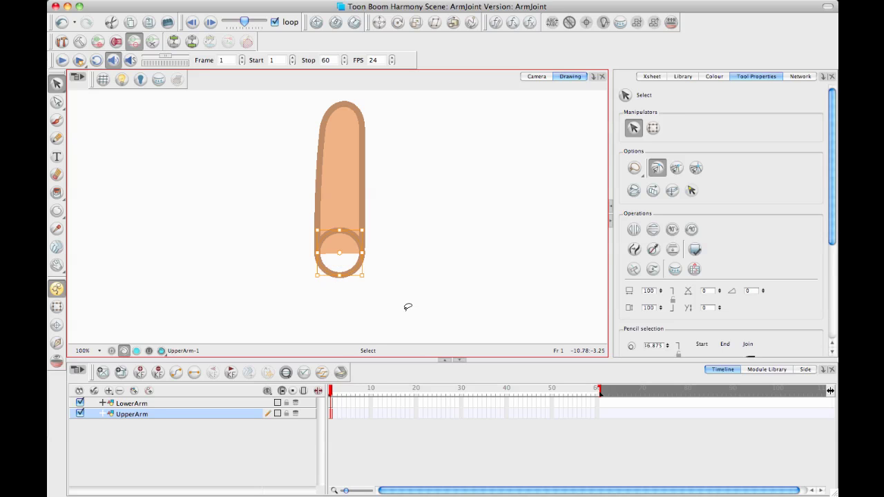
# - Paste the elbow circle at the top of the LowerArm drawing
pyautogui.click(332, 404)
pyautogui.press('space')
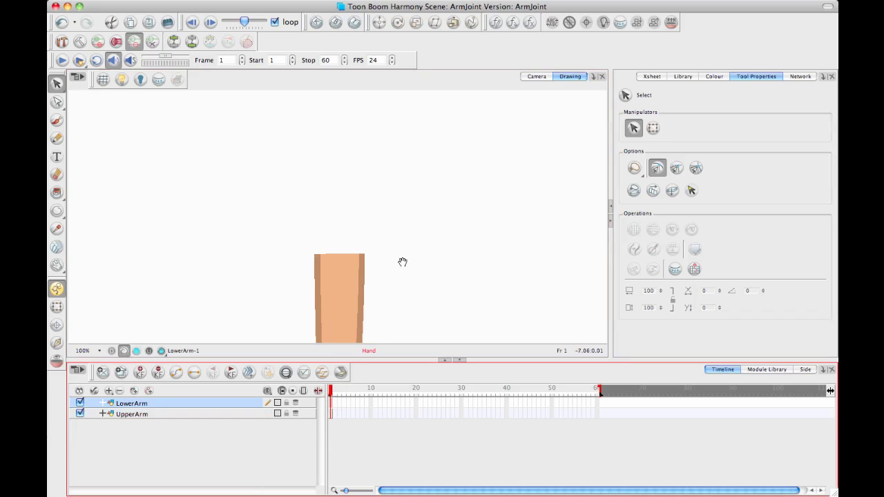
pyautogui.moveTo(402, 261); pyautogui.dragTo(408, 190)
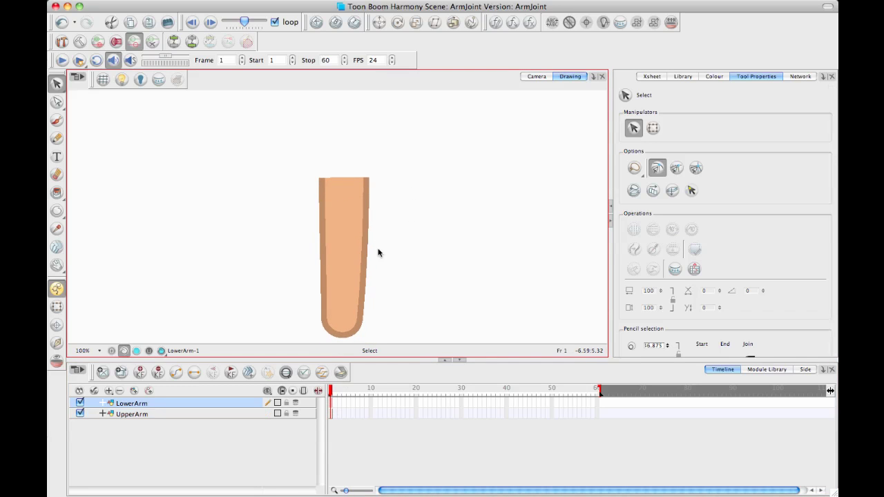
pyautogui.hotkey('ctrl', 'v')
pyautogui.click(400, 189)
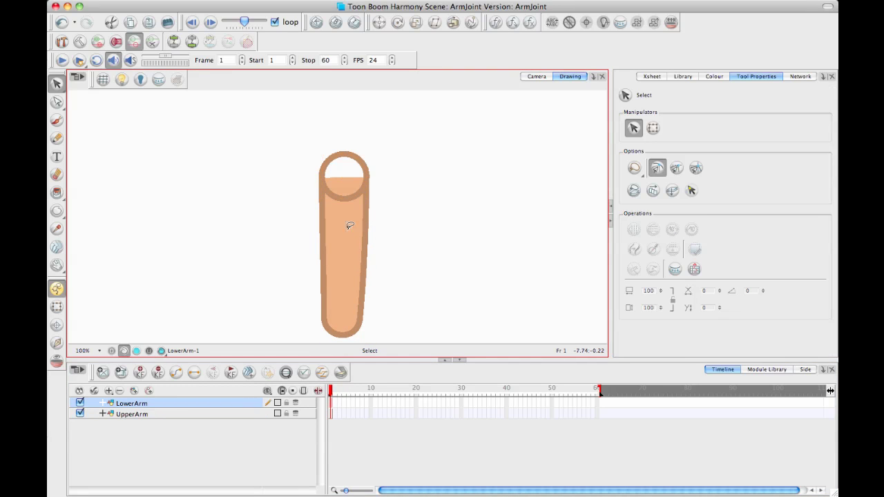
# - Return to the UpperArm drawing and zoom in to 225% on its elbow
pyautogui.click(226, 414)
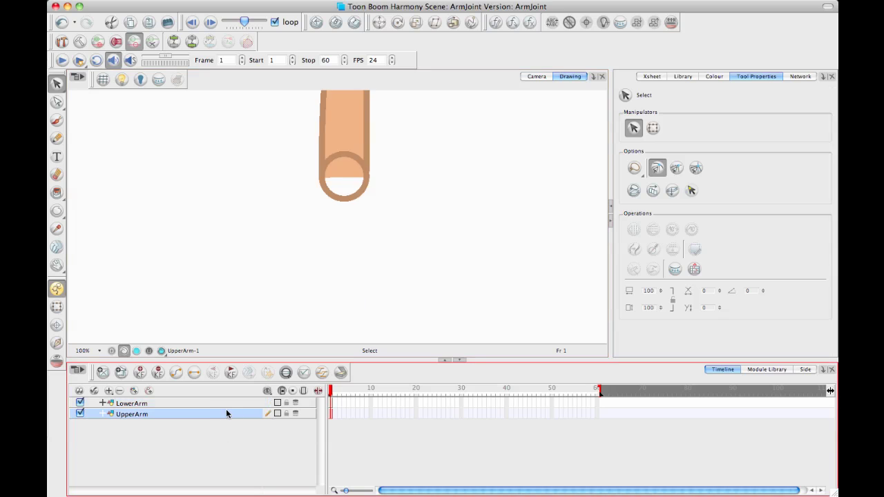
pyautogui.click(218, 403)
pyautogui.click(215, 412)
pyautogui.scroll(5, 375, 275)
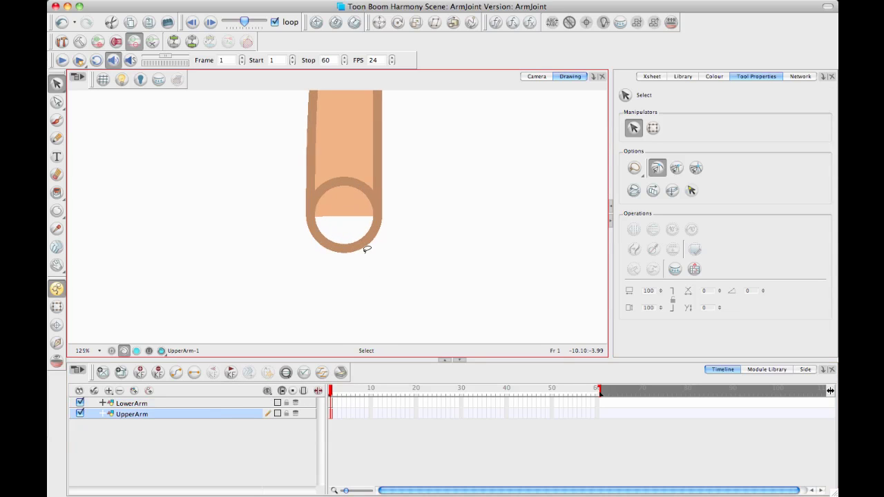
pyautogui.scroll(1, 302, 270)
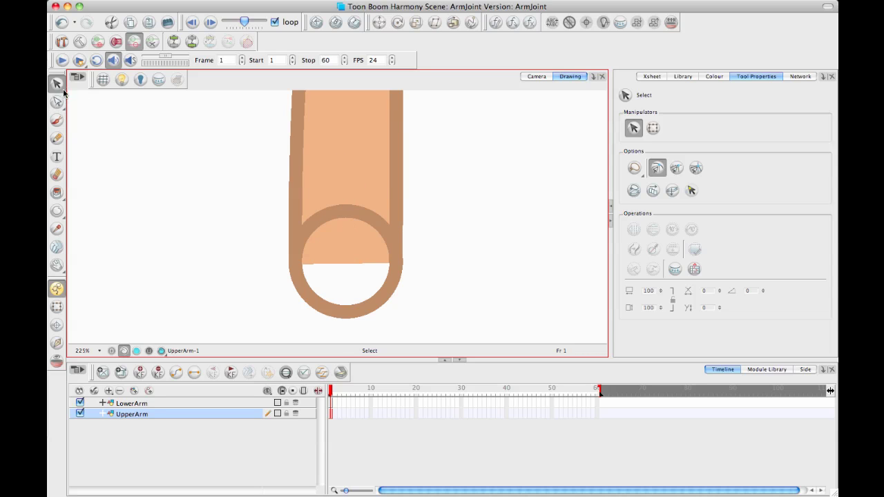
# - Try Cutter gestures through the elbow circle's fill and upper arc
pyautogui.moveTo(57, 84); pyautogui.dragTo(89, 100)
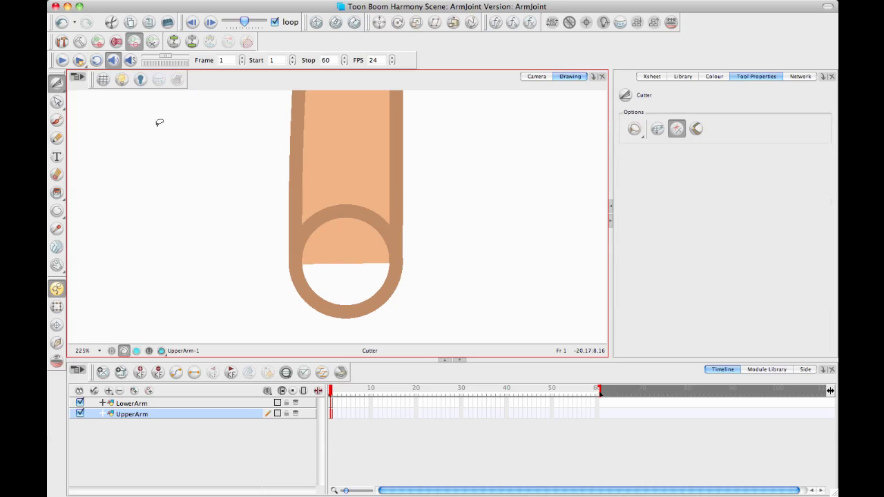
pyautogui.click(351, 209)
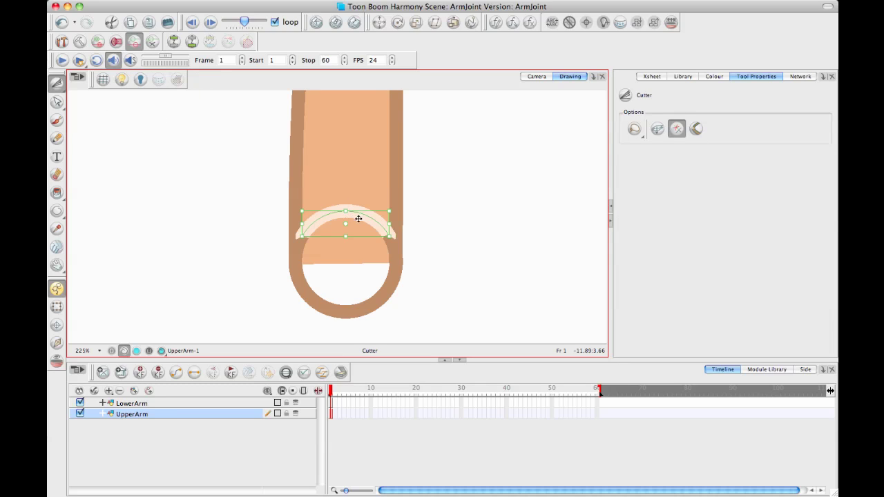
pyautogui.click(373, 230)
pyautogui.moveTo(355, 195); pyautogui.dragTo(359, 172)
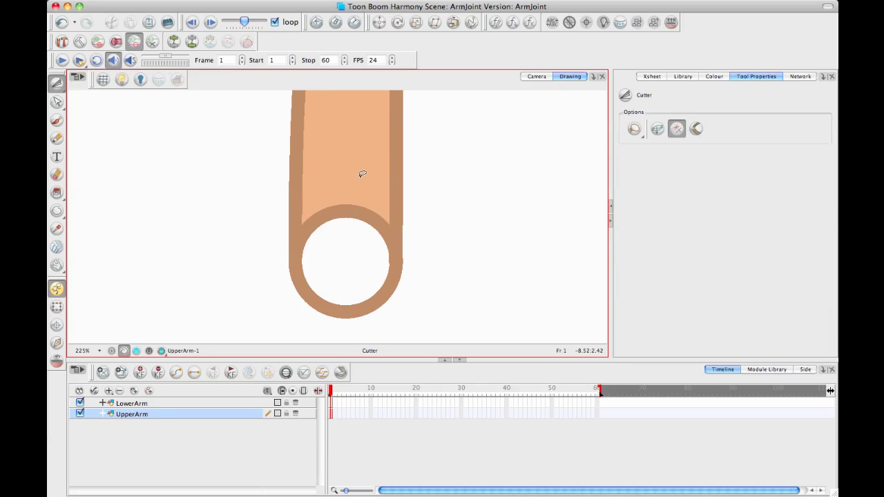
pyautogui.moveTo(353, 235)
pyautogui.mouseDown()
pyautogui.moveTo(359, 180)
pyautogui.moveTo(343, 262)
pyautogui.mouseUp()
pyautogui.moveTo(352, 193); pyautogui.dragTo(350, 253)
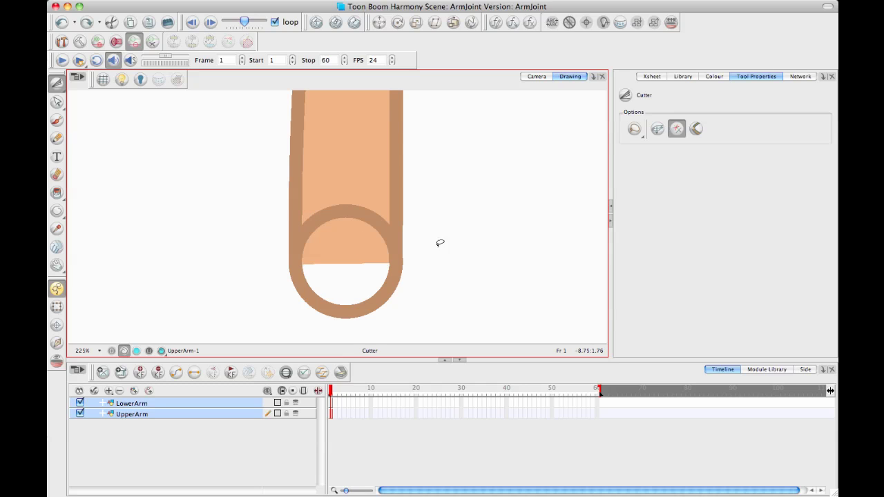
# - Switch back to the Select tool and select the elbow circle's outline
pyautogui.click(56, 83)
pyautogui.click(87, 86)
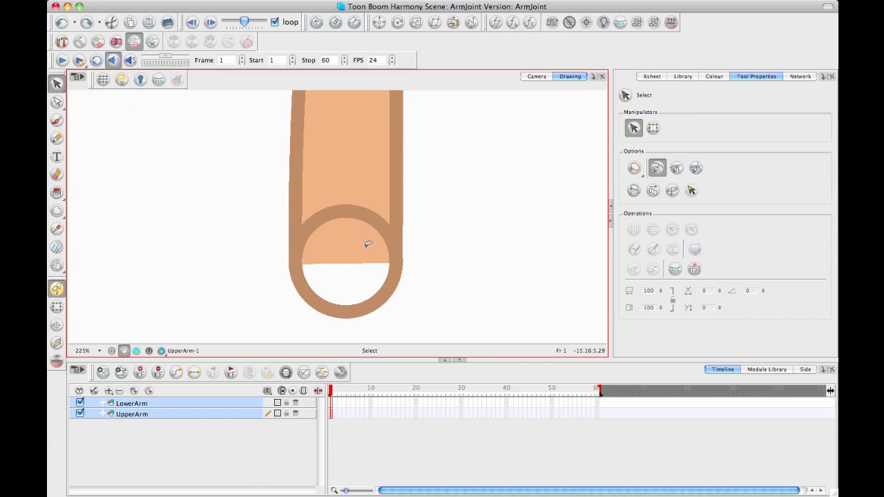
pyautogui.click(365, 304)
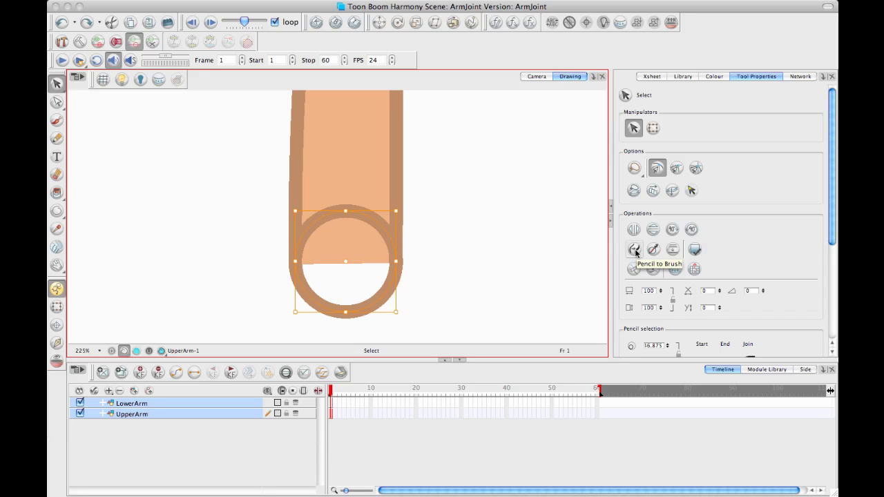
# - Convert the elbow circle's pencil lines to brush strokes
pyautogui.rightClick(374, 284)
pyautogui.moveTo(507, 463)
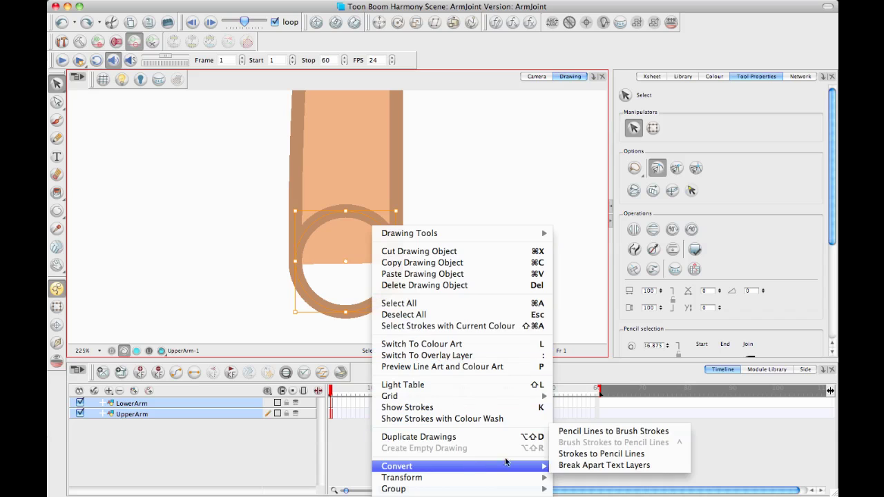
pyautogui.click(614, 431)
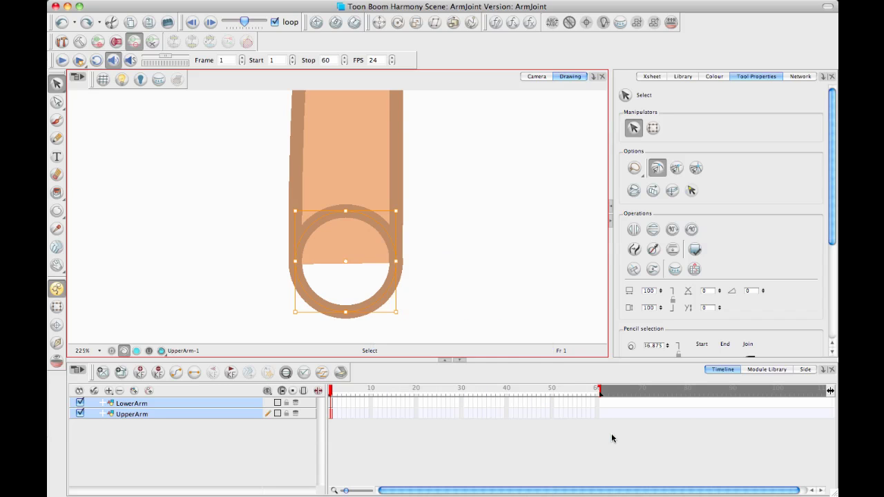
pyautogui.click(425, 234)
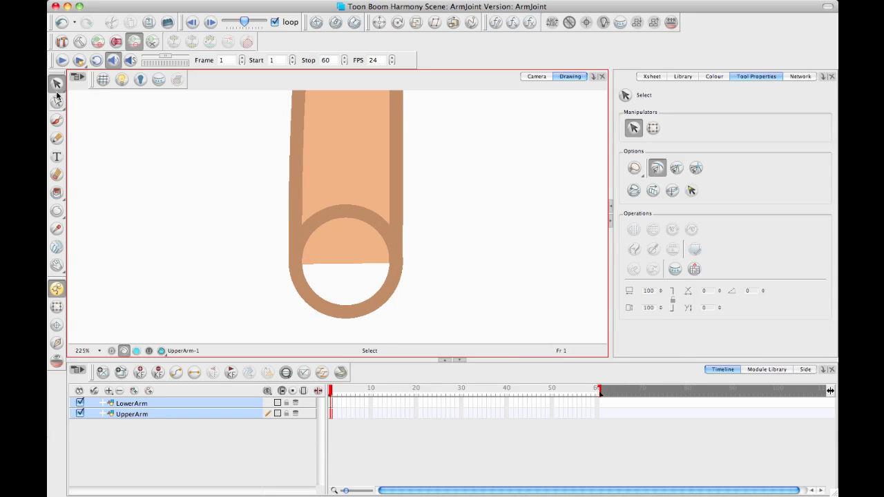
# - Cut away the arm fill, the circle's top arc and the peach half-circle fill
pyautogui.moveTo(57, 83); pyautogui.dragTo(89, 101)
pyautogui.moveTo(349, 184); pyautogui.dragTo(347, 257)
pyautogui.moveTo(356, 214); pyautogui.dragTo(353, 292)
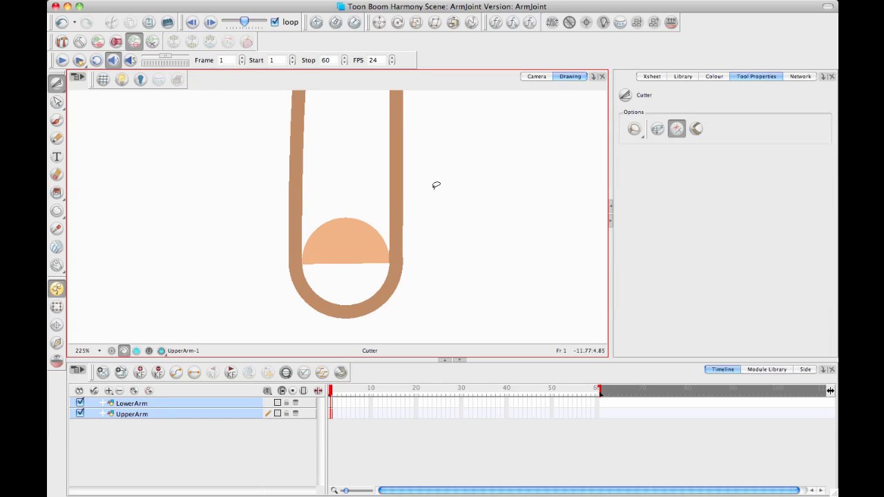
pyautogui.moveTo(362, 238); pyautogui.dragTo(370, 175)
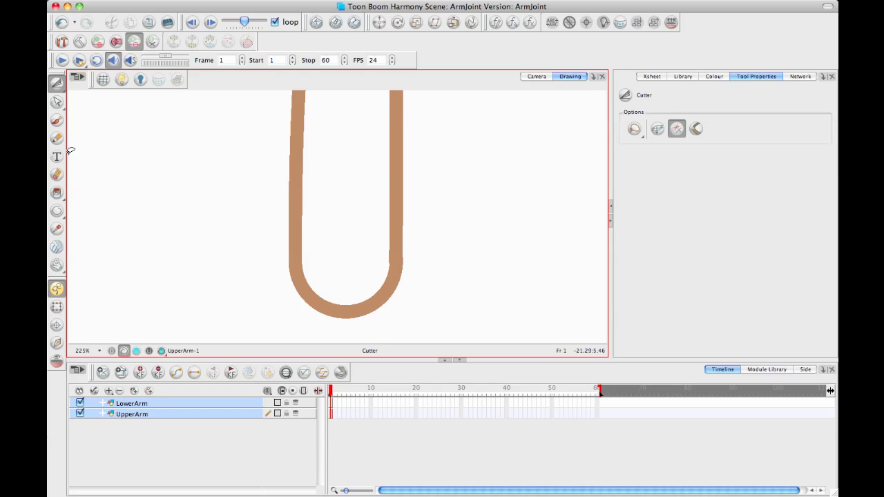
# - Sample LowerArm's peach skin colour and fill UpperArm's U outline with it, then fit the view
pyautogui.click(58, 194)
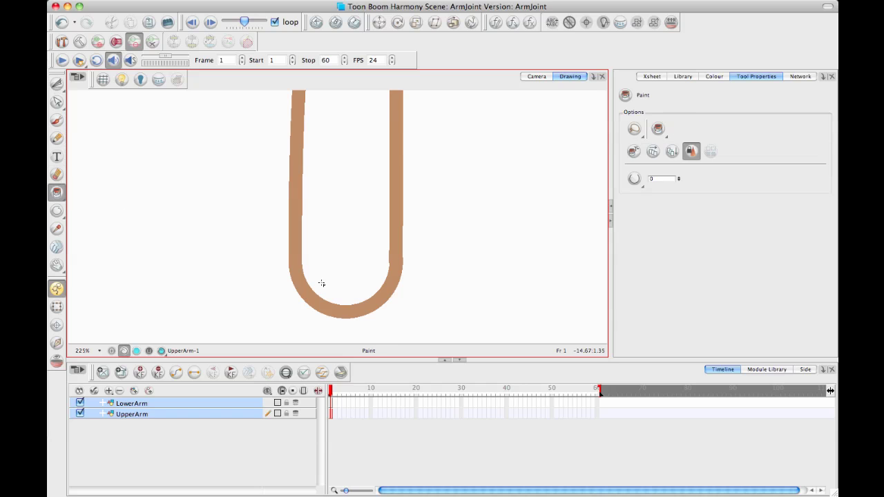
pyautogui.click(217, 423)
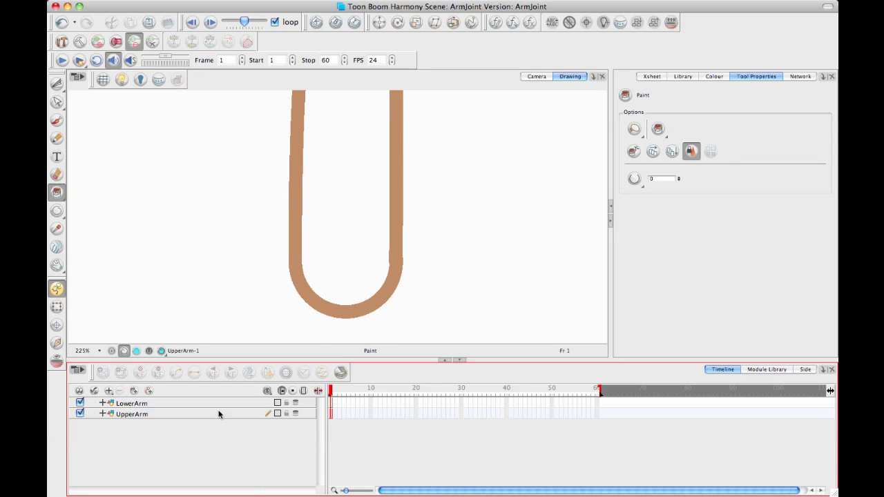
pyautogui.click(217, 415)
pyautogui.click(216, 404)
pyautogui.press('alt')
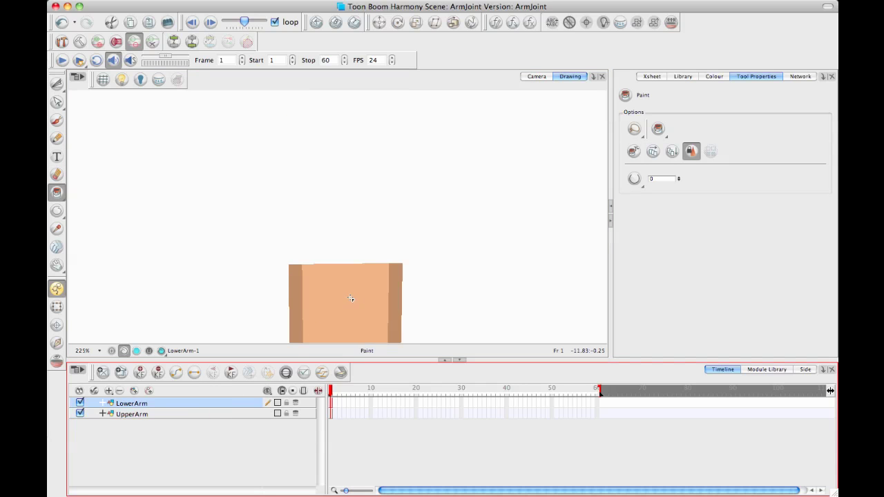
pyautogui.keyDown('alt'); pyautogui.click(353, 277); pyautogui.keyUp('alt')
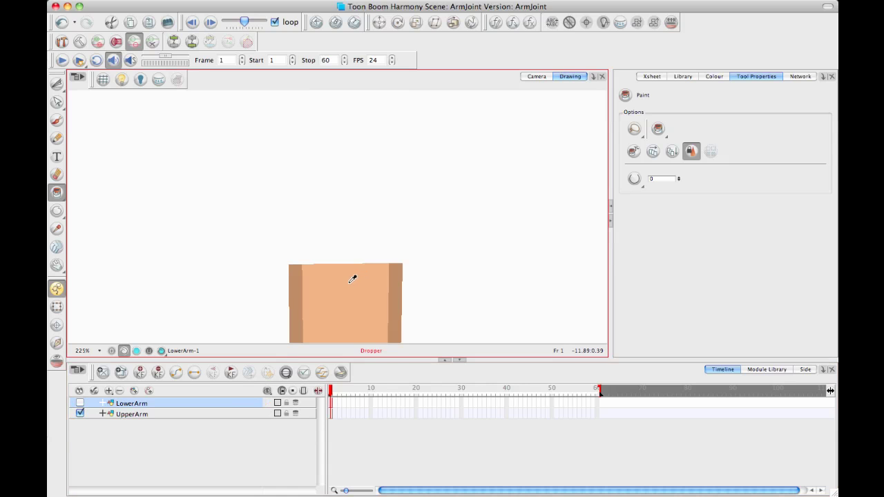
pyautogui.click(217, 414)
pyautogui.click(370, 220)
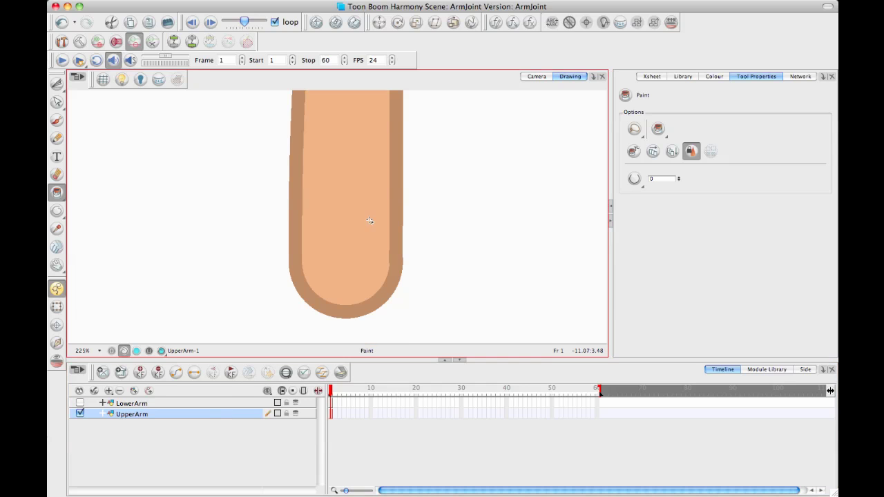
pyautogui.scroll(-4, 449, 277)
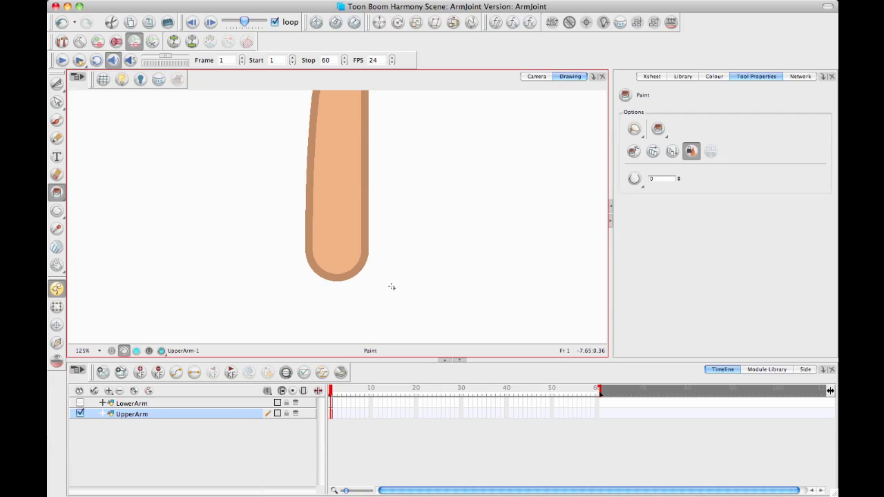
pyautogui.moveTo(402, 241); pyautogui.dragTo(392, 265)
pyautogui.hotkey('shift', 'm')
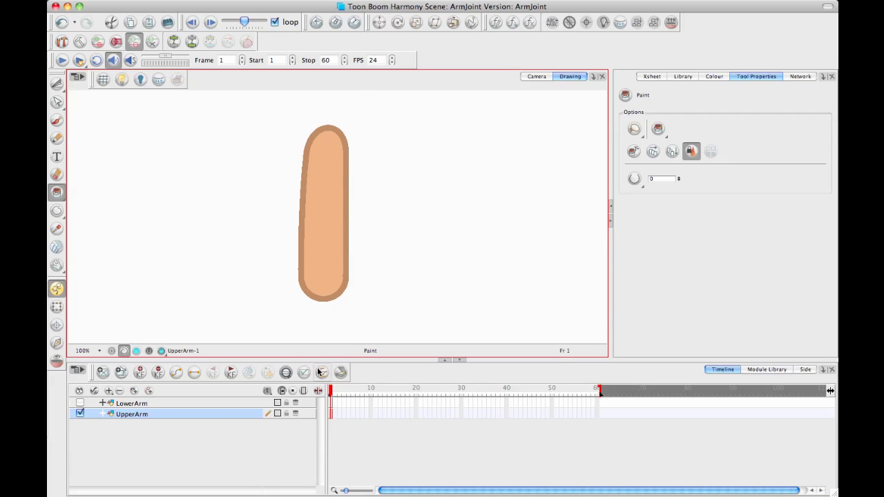
# - Switch between the LowerArm and UpperArm layers, ending on UpperArm's drawing at frame 1
pyautogui.click(176, 405)
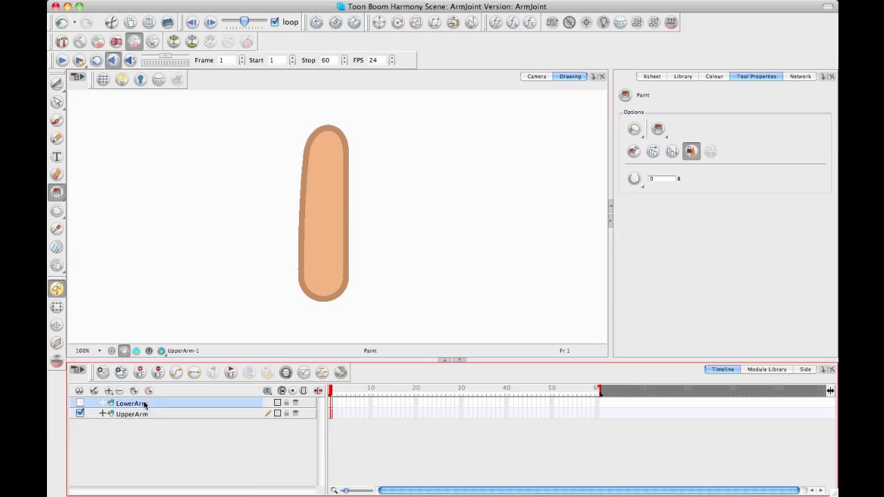
pyautogui.click(332, 405)
pyautogui.moveTo(389, 251); pyautogui.dragTo(367, 144)
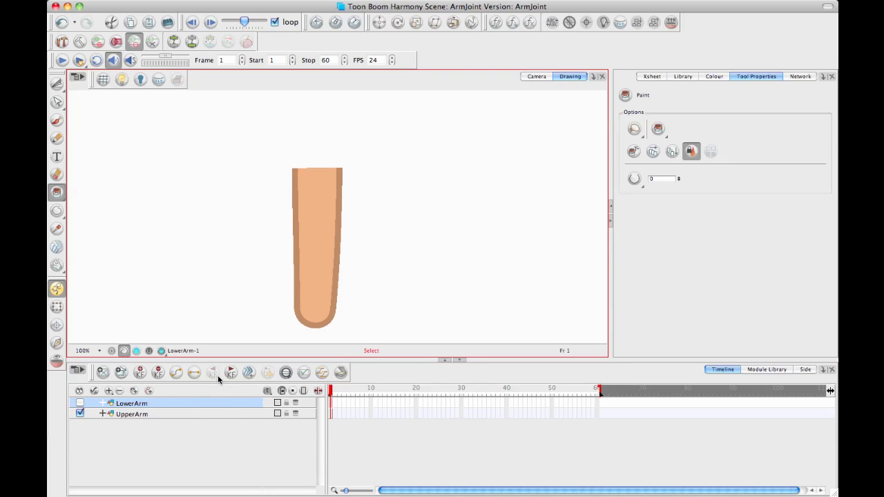
pyautogui.hotkey('ctrl', 'a')
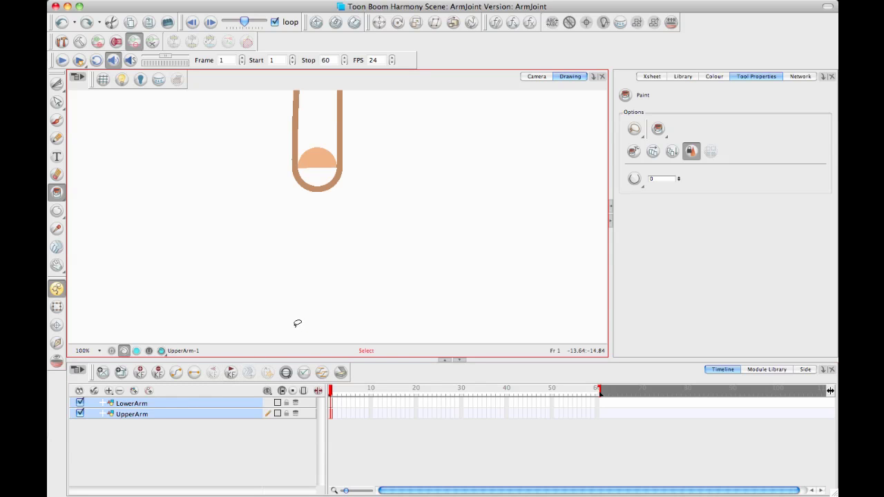
pyautogui.click(328, 403)
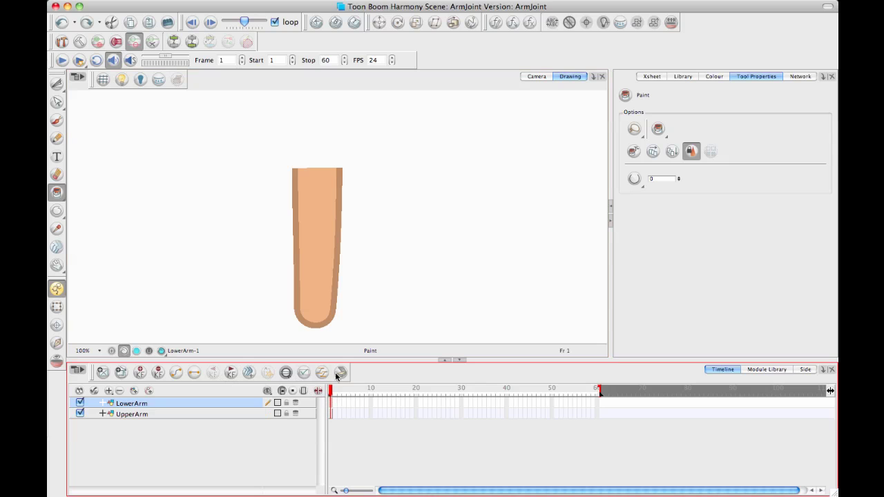
pyautogui.hotkey('ctrl', 'a')
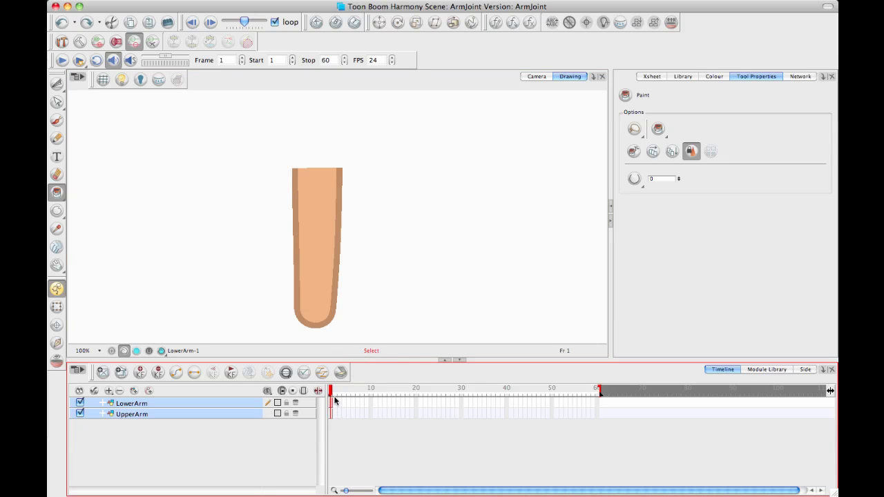
pyautogui.click(205, 422)
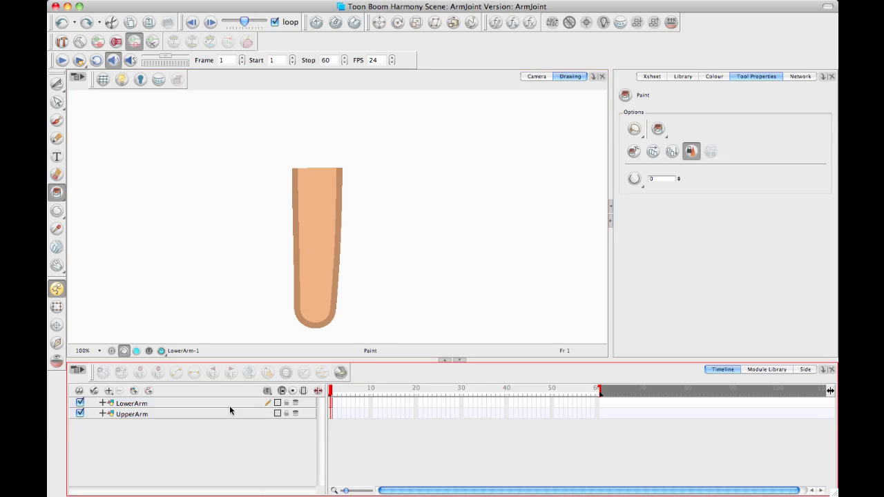
pyautogui.click(331, 403)
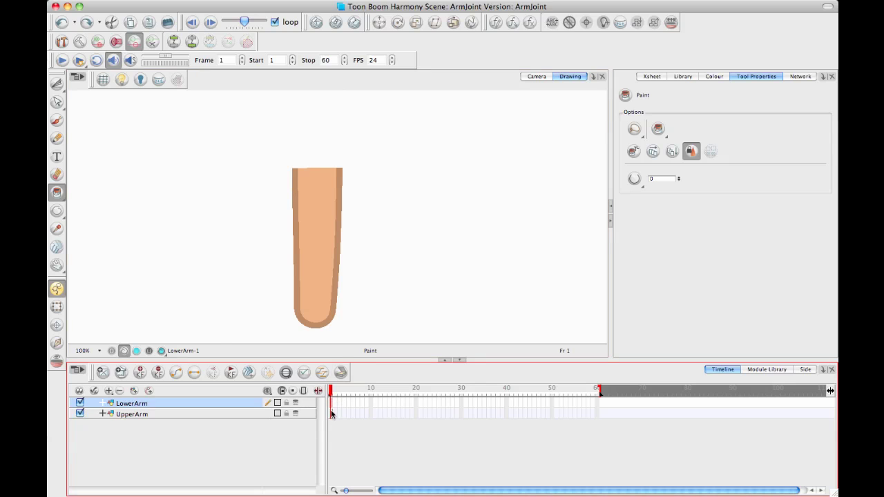
pyautogui.click(334, 414)
pyautogui.click(331, 414)
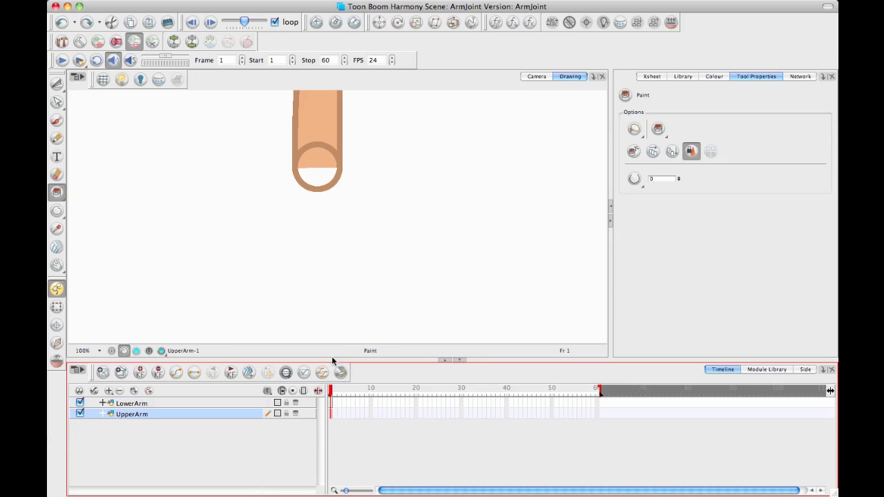
# - Select UpperArm's elbow circle and place a copy at the top of LowerArm
pyautogui.moveTo(57, 84); pyautogui.dragTo(85, 89)
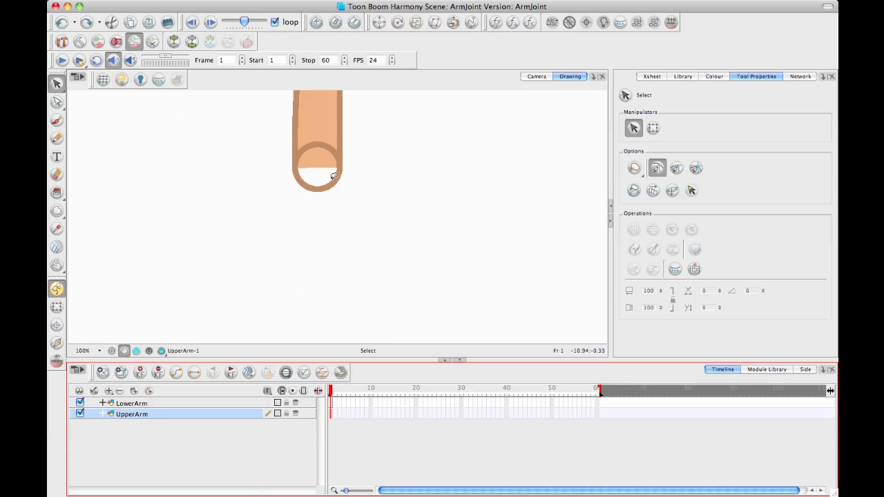
pyautogui.click(335, 176)
pyautogui.click(330, 403)
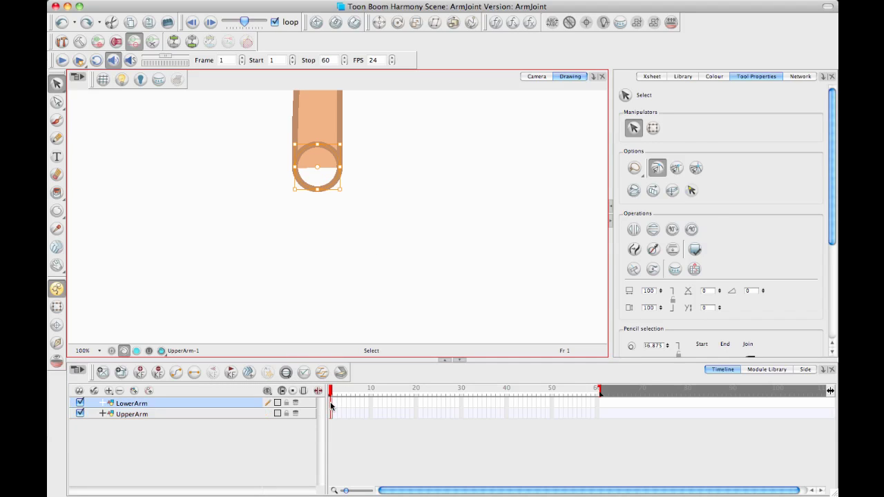
pyautogui.click(407, 262)
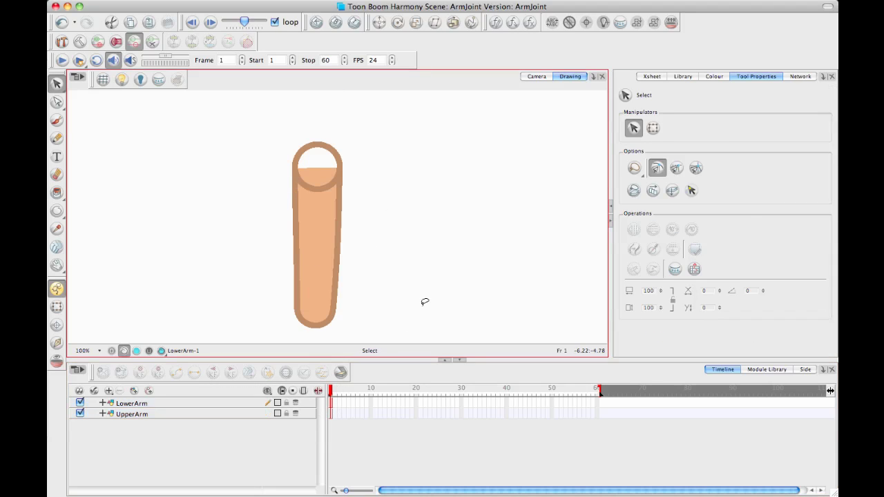
# - On UpperArm, cut out and delete the three fill pieces inside the elbow circle
pyautogui.click(330, 412)
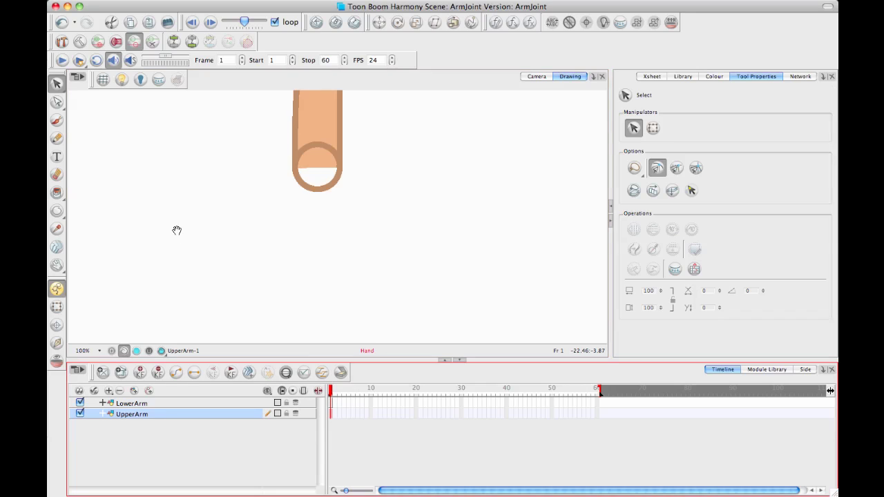
pyautogui.moveTo(175, 231); pyautogui.dragTo(444, 257)
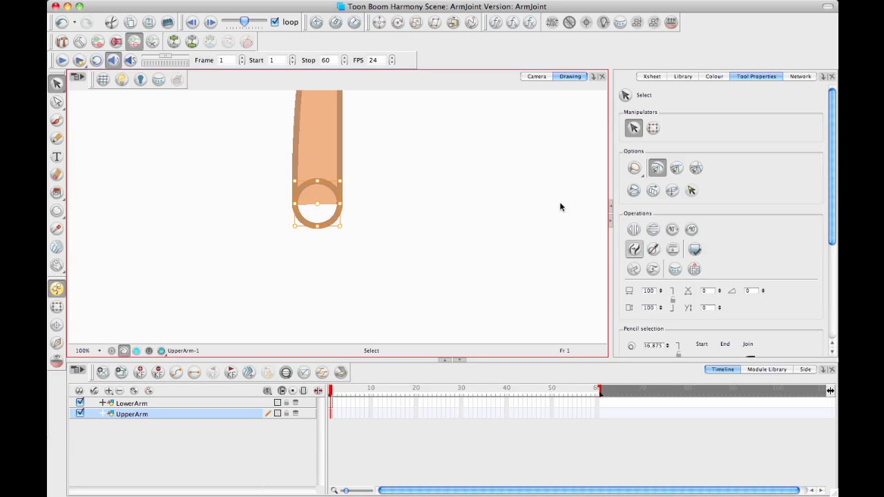
pyautogui.click(322, 178)
pyautogui.moveTo(59, 83); pyautogui.dragTo(86, 103)
pyautogui.click(323, 180)
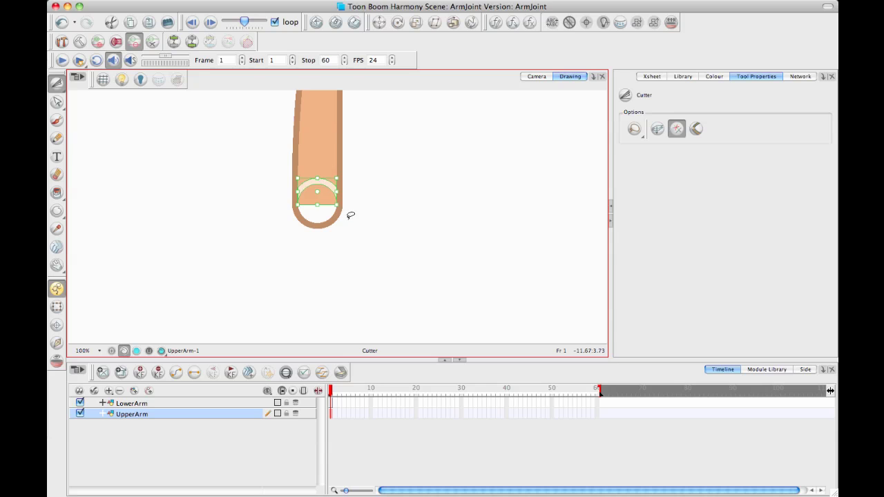
pyautogui.press('Delete')
pyautogui.click(312, 194)
pyautogui.press('Delete')
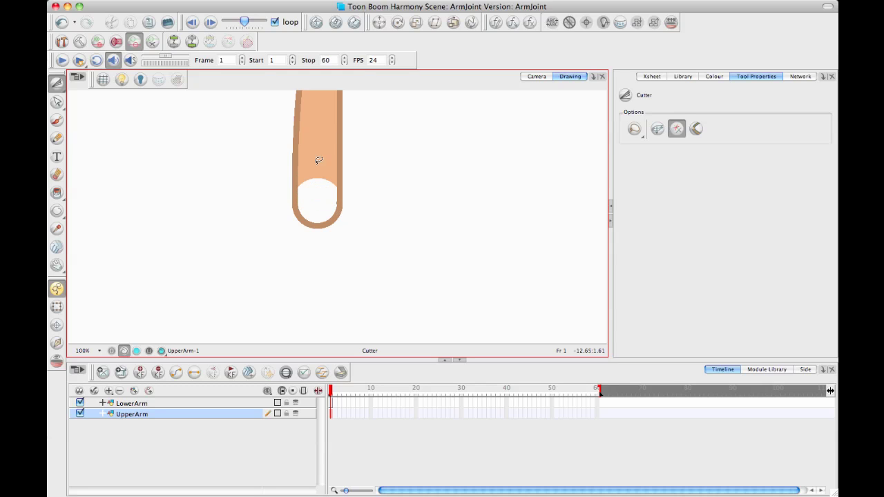
pyautogui.click(318, 160)
pyautogui.press('Delete')
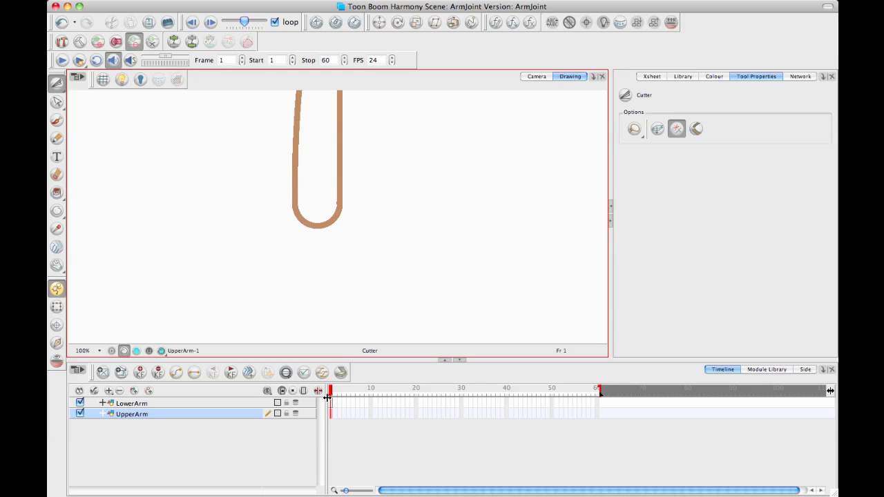
# - Hide the LowerArm layer and refill the upper arm with solid skin colour
pyautogui.click(333, 404)
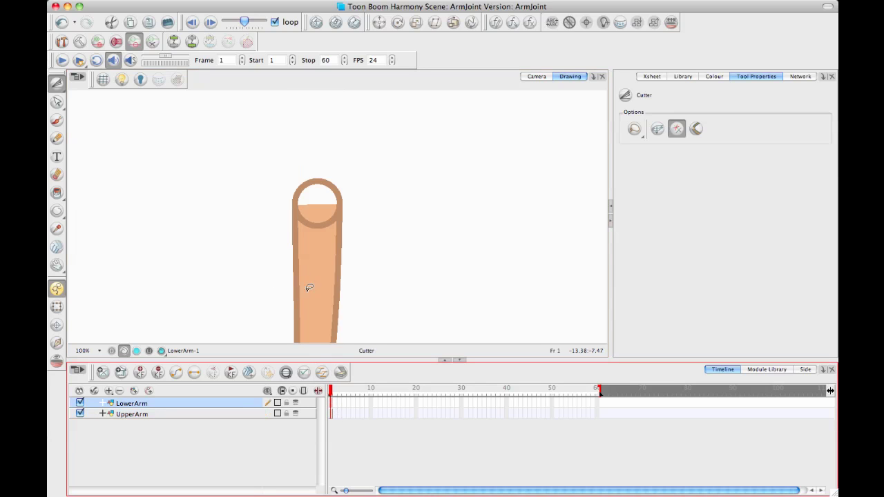
pyautogui.click(336, 248)
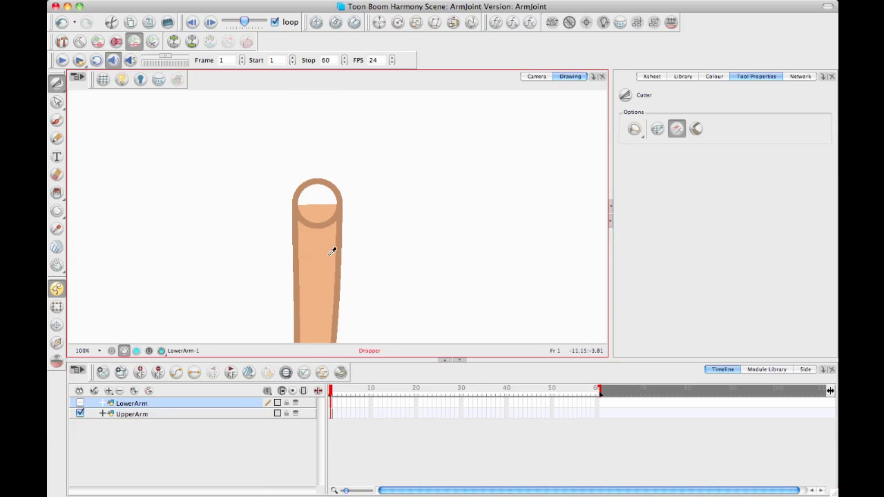
pyautogui.click(332, 413)
pyautogui.click(57, 192)
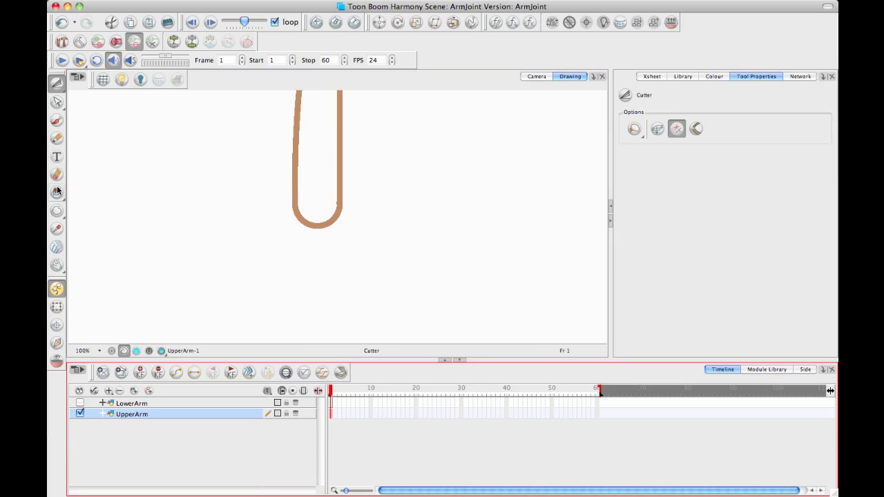
pyautogui.click(329, 191)
pyautogui.moveTo(374, 185)
pyautogui.mouseDown()
pyautogui.moveTo(399, 281)
pyautogui.moveTo(360, 218)
pyautogui.mouseUp()
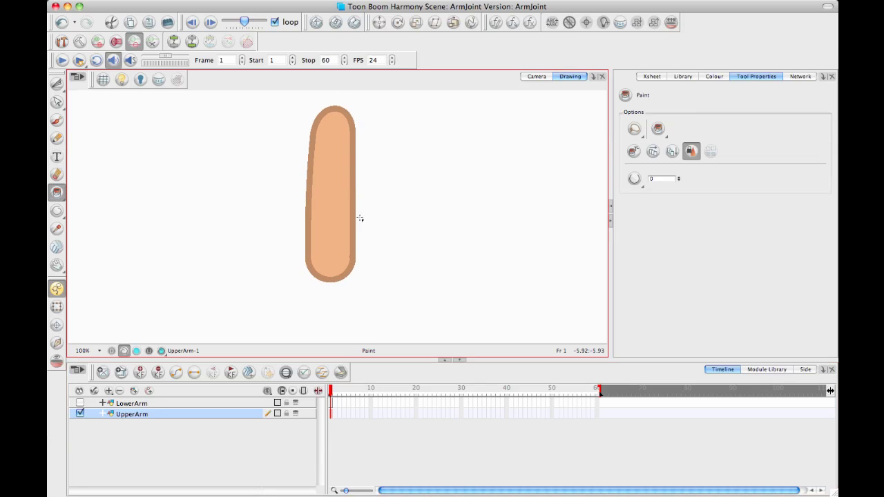
pyautogui.click(331, 403)
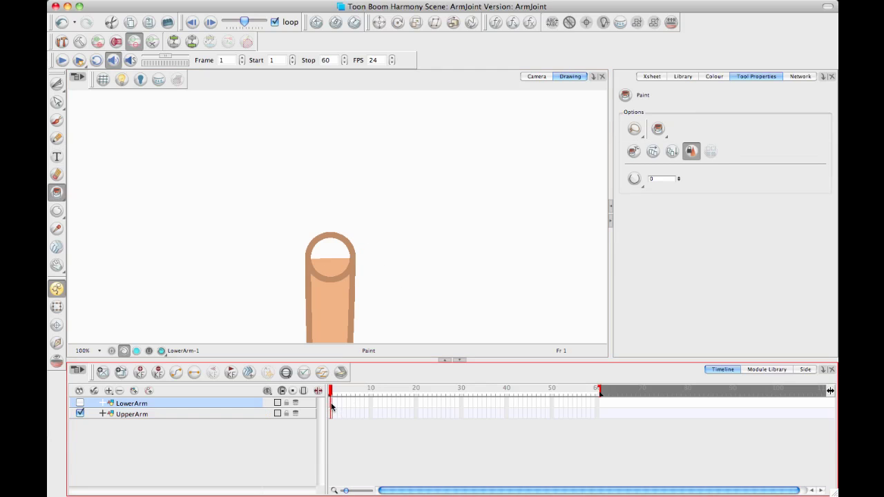
# - Select the elbow circle stroke at the top of the lower arm
pyautogui.press('space')
pyautogui.moveTo(394, 290); pyautogui.dragTo(386, 170)
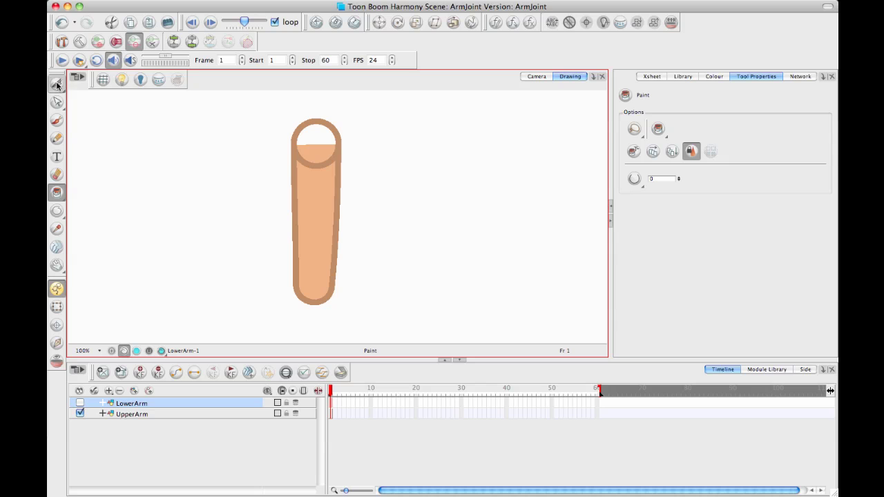
pyautogui.moveTo(56, 83); pyautogui.dragTo(90, 85)
pyautogui.moveTo(336, 108); pyautogui.dragTo(277, 187)
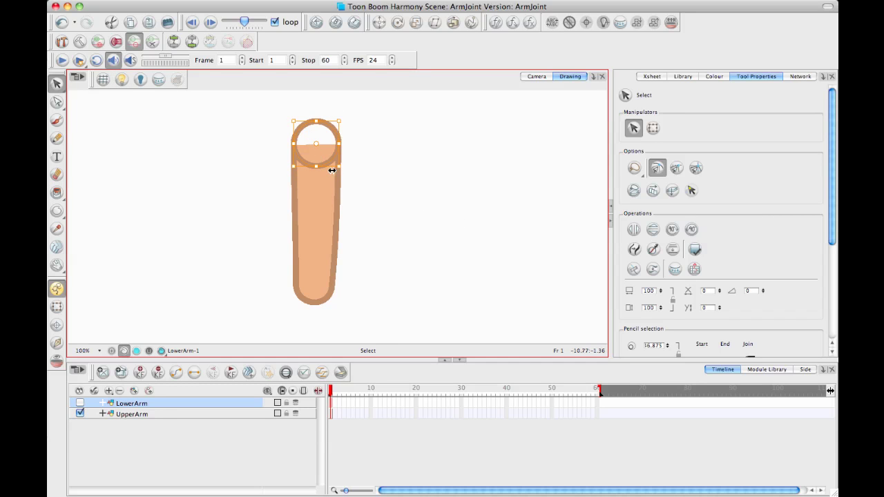
pyautogui.scroll(3, 338, 205)
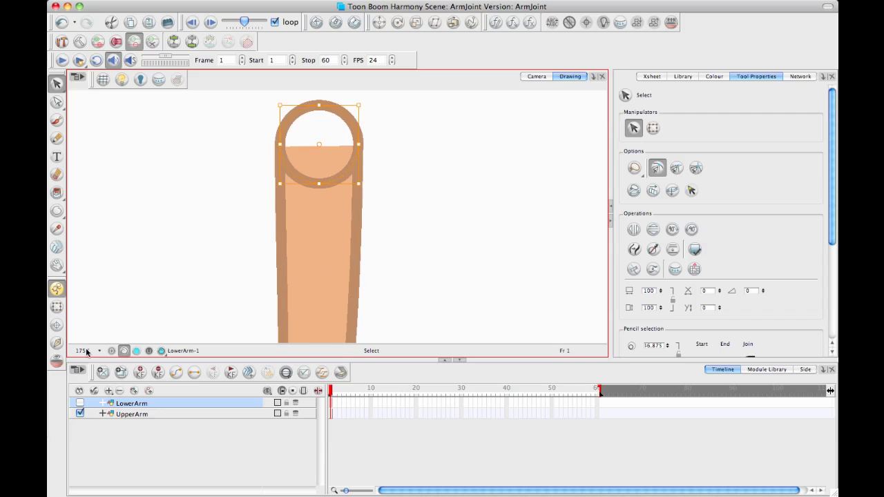
# - Zoom in closely and drag the LowerArm pivot to the exact centre of the elbow circle
pyautogui.click(57, 324)
pyautogui.scroll(1, 335, 260)
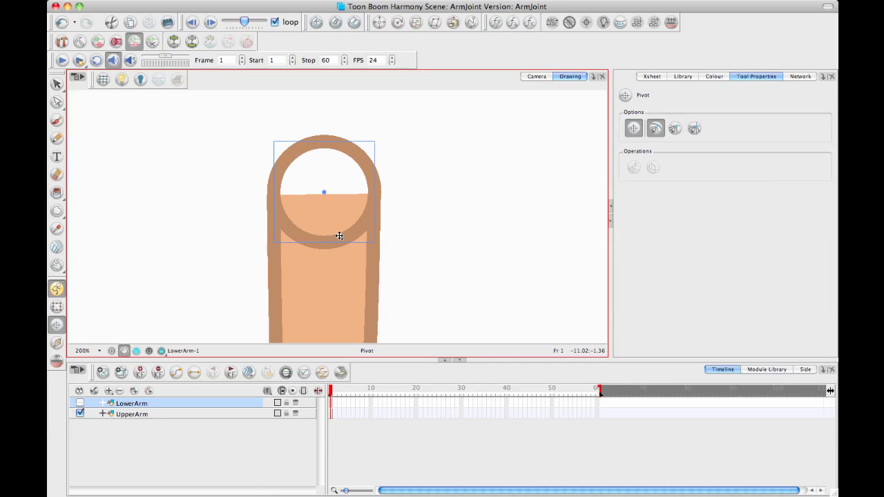
pyautogui.scroll(1, 271, 124)
pyautogui.scroll(3, 315, 229)
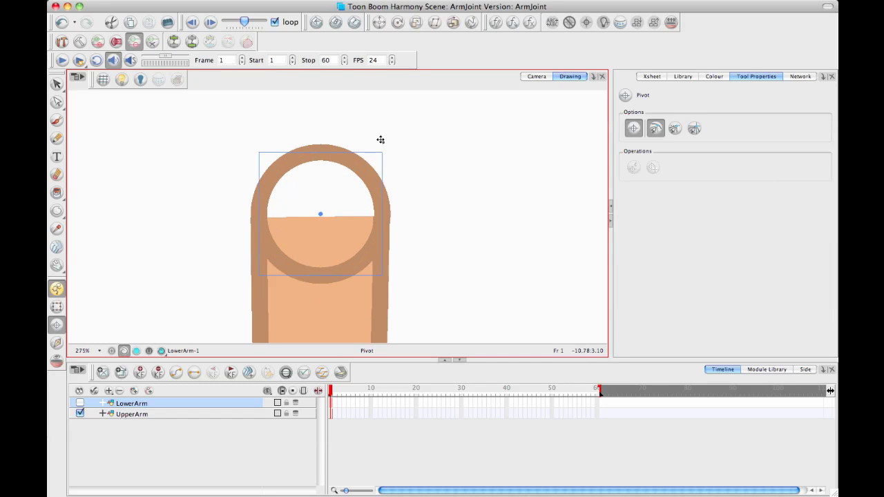
pyautogui.moveTo(289, 251); pyautogui.dragTo(316, 249)
pyautogui.scroll(4, 385, 258)
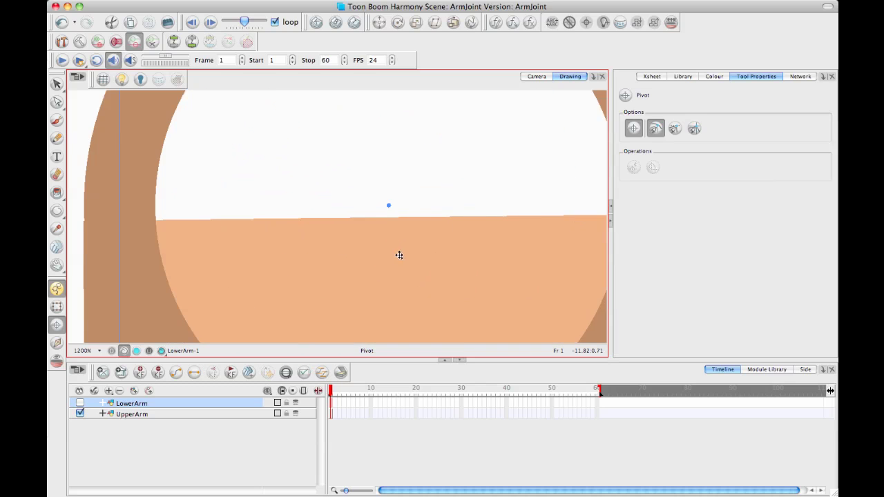
pyautogui.scroll(4, 346, 208)
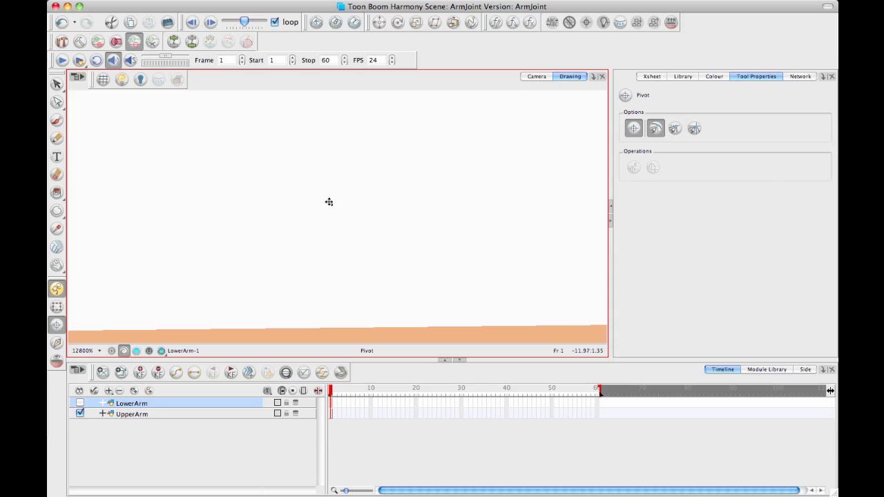
pyautogui.scroll(-6, 361, 240)
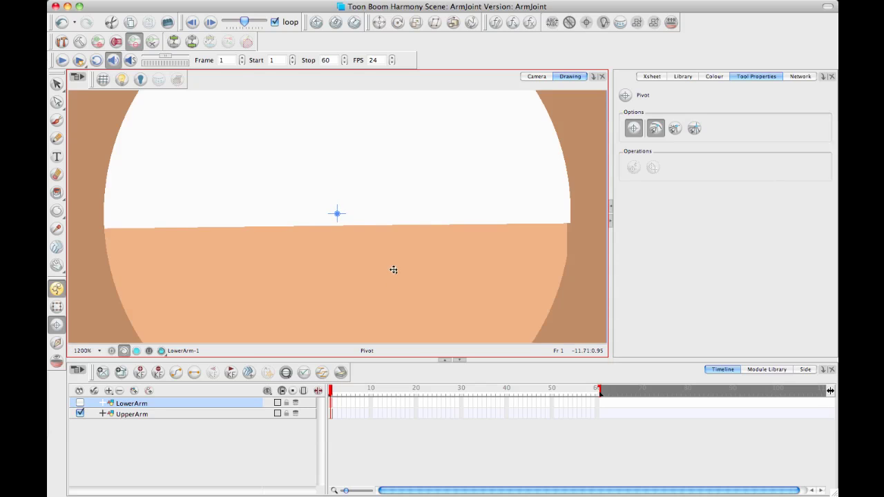
pyautogui.scroll(-3, 381, 260)
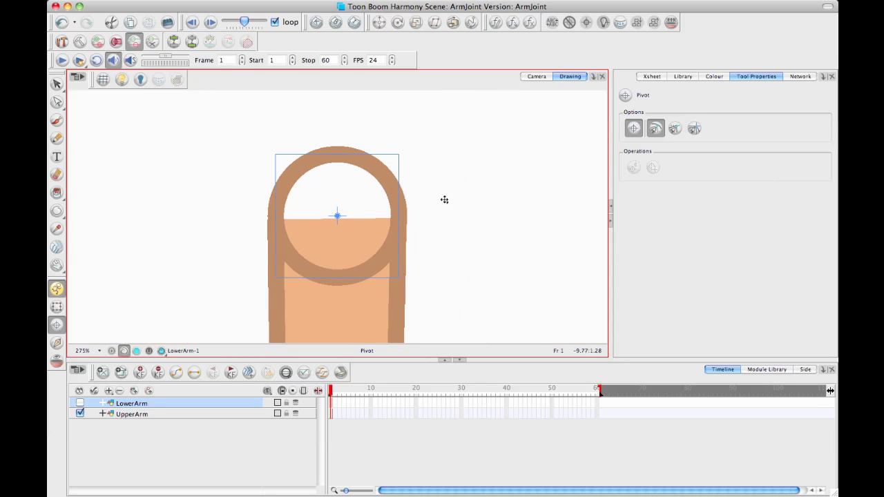
# - In Camera view, re-show LowerArm and rotate it about the elbow pivot into an L-shaped bend
pyautogui.click(536, 77)
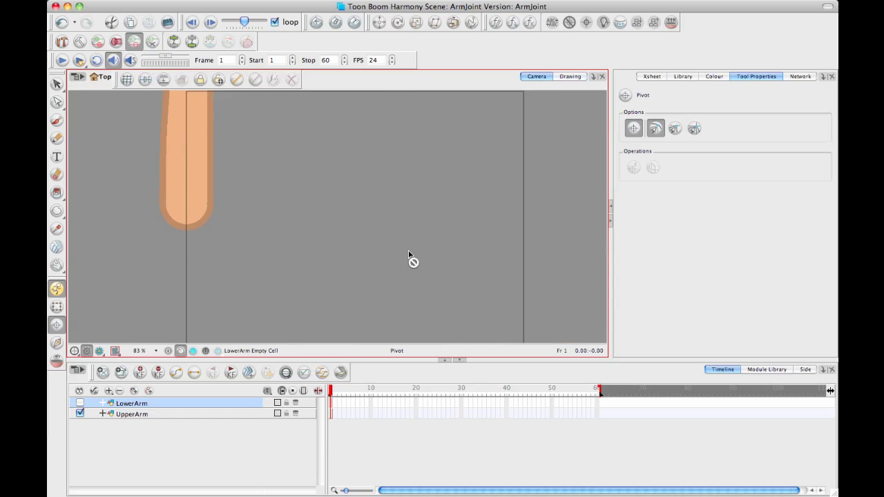
pyautogui.scroll(-3, 409, 256)
pyautogui.click(56, 306)
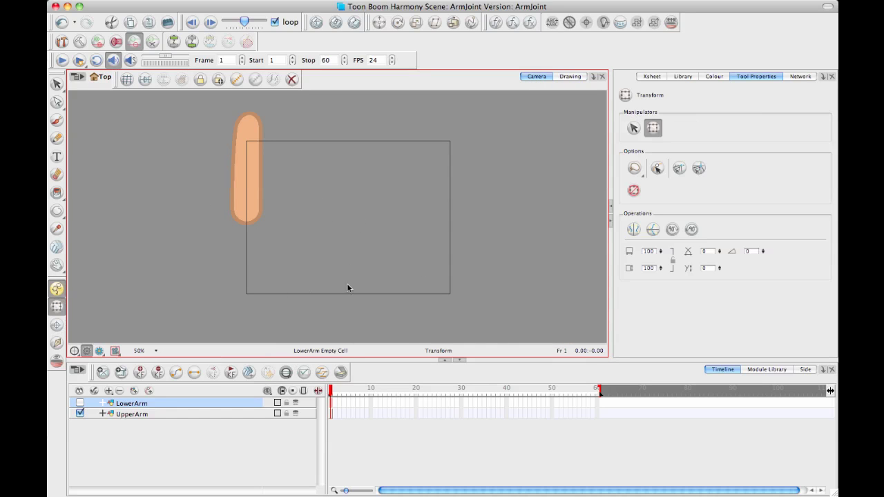
pyautogui.click(206, 438)
pyautogui.click(80, 404)
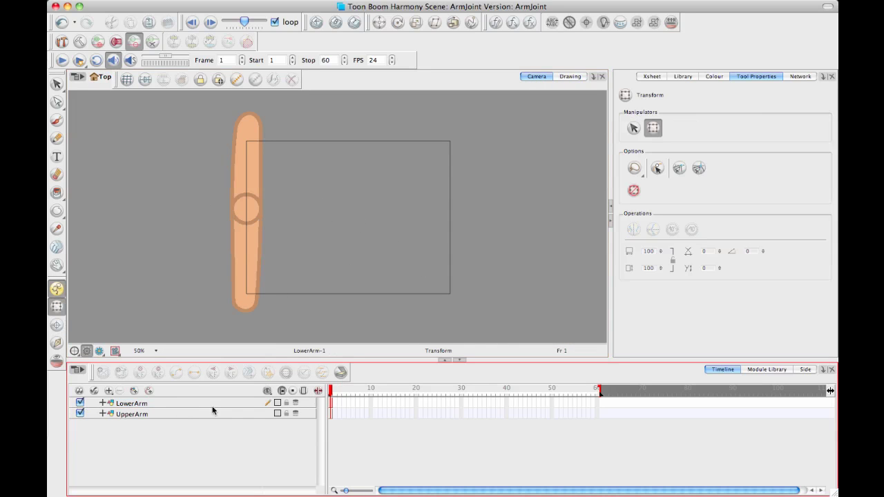
pyautogui.click(181, 406)
pyautogui.moveTo(268, 314); pyautogui.dragTo(331, 238)
pyautogui.click(325, 334)
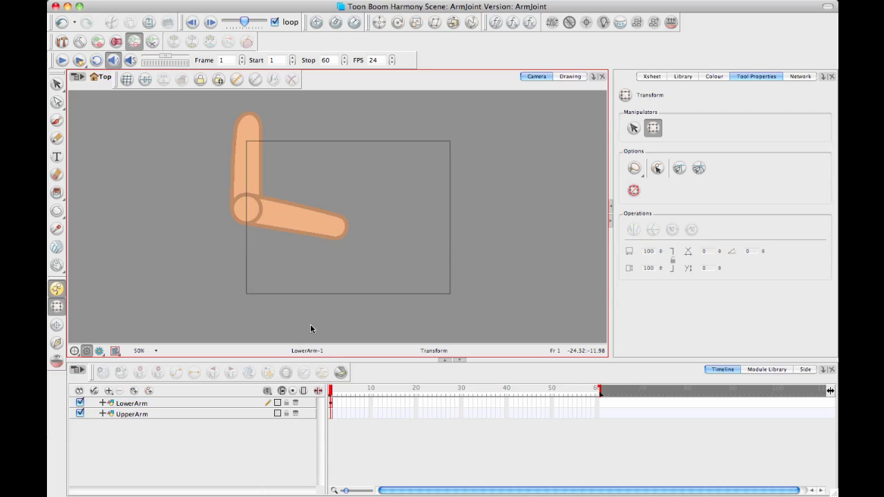